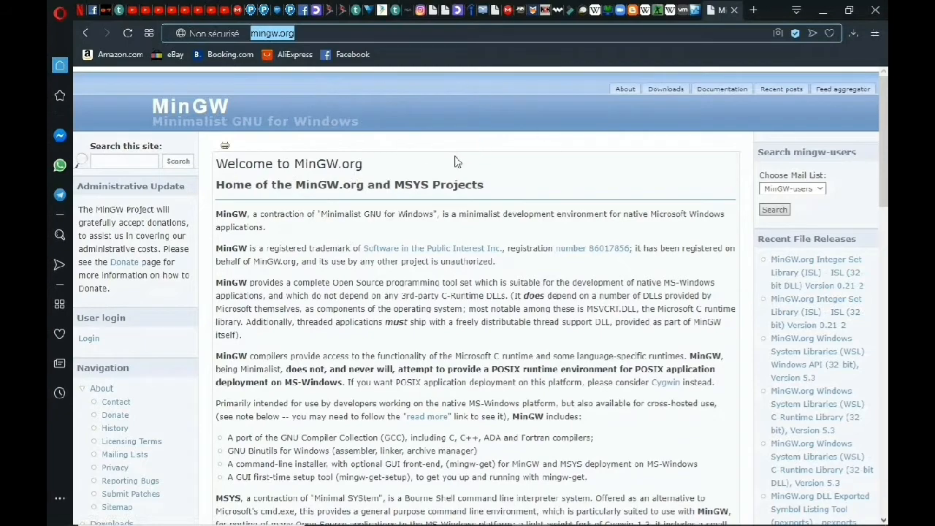
Step: Download mingw-get-setup.exe from the MinGW project's releases page and save it in the OED folder
scroll(249, 346, down, 3)
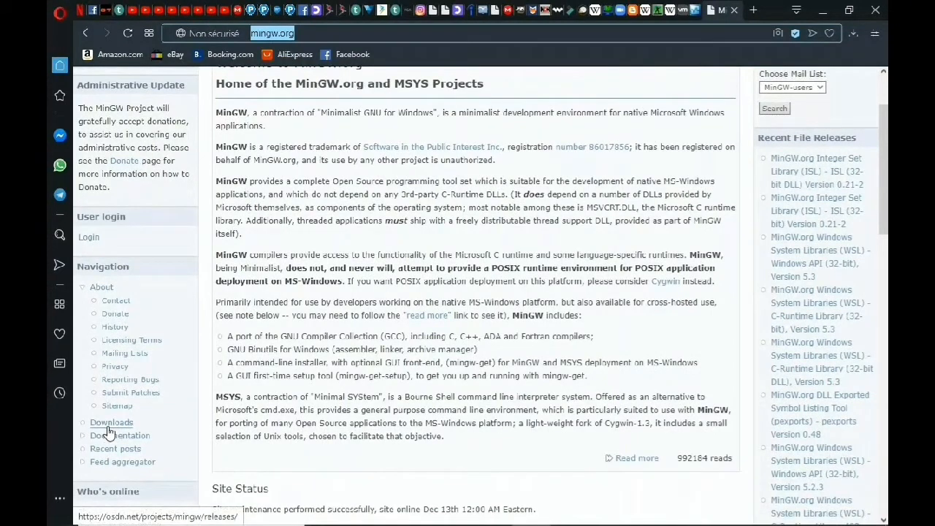
click(108, 429)
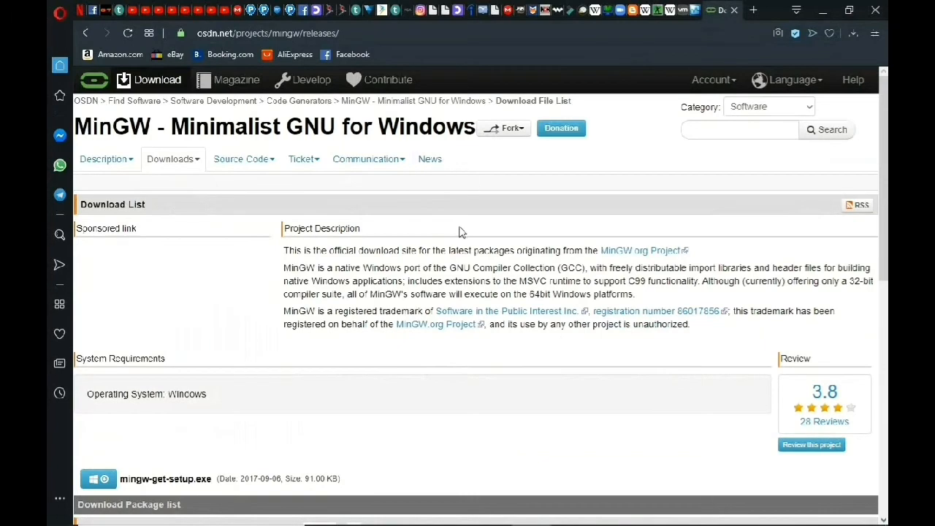
scroll(459, 232, down, 2)
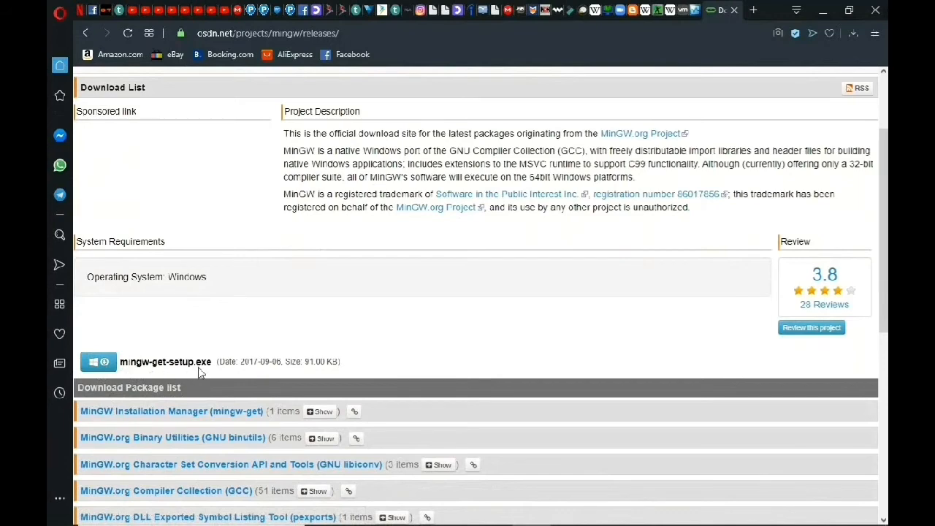
click(103, 363)
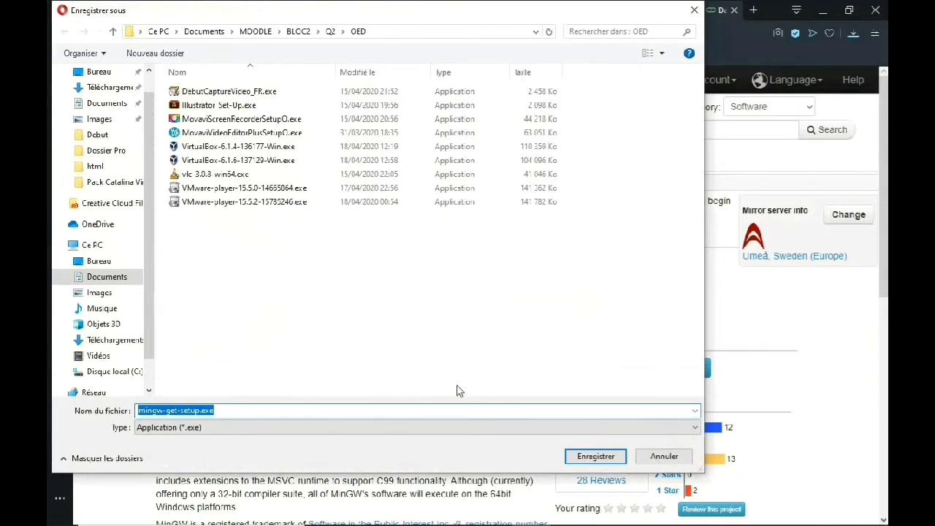
click(597, 456)
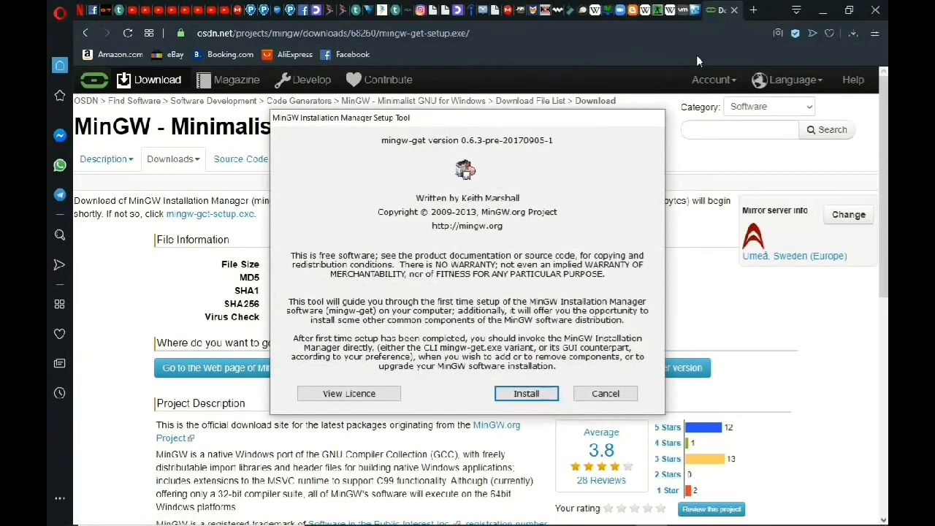
Step: Begin the MinGW Installation Manager setup and set the installation directory to the BIEN.PROGRAMMER folder in Documents
click(531, 395)
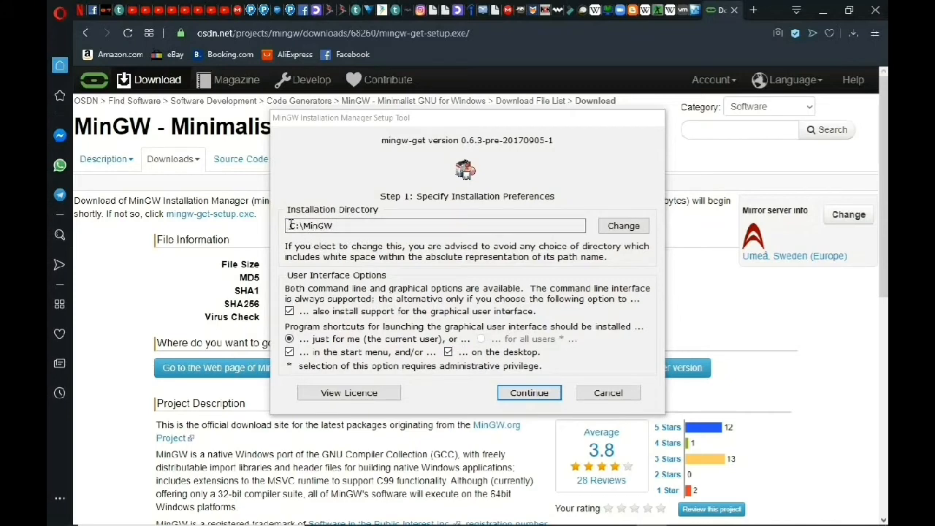
click(616, 227)
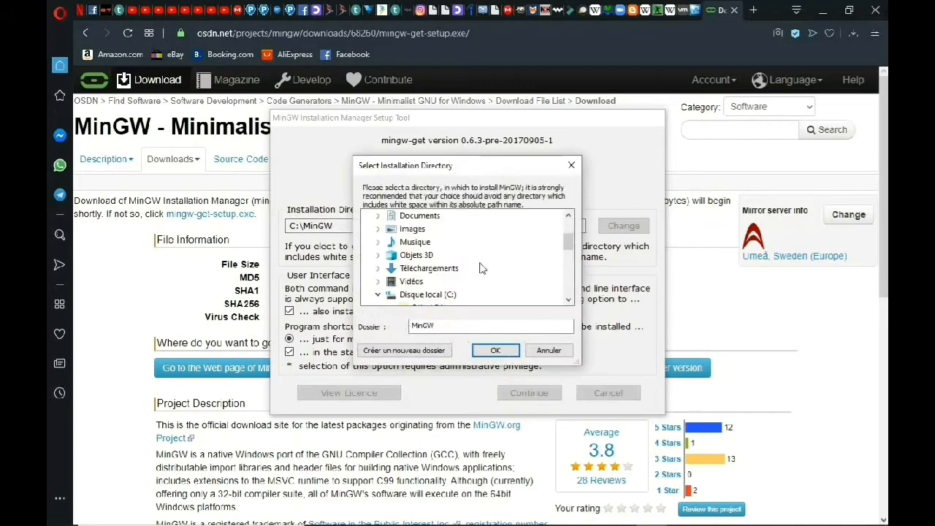
scroll(467, 274, up, 2)
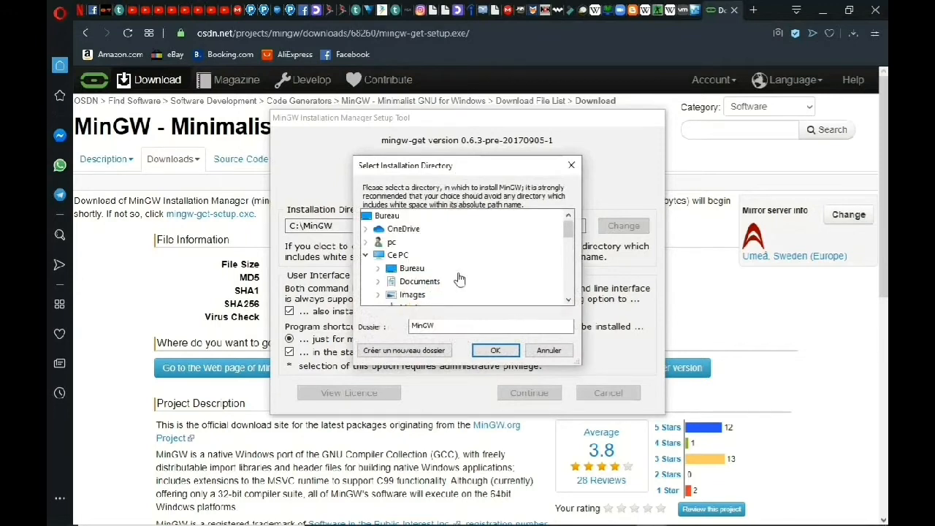
double_click(420, 281)
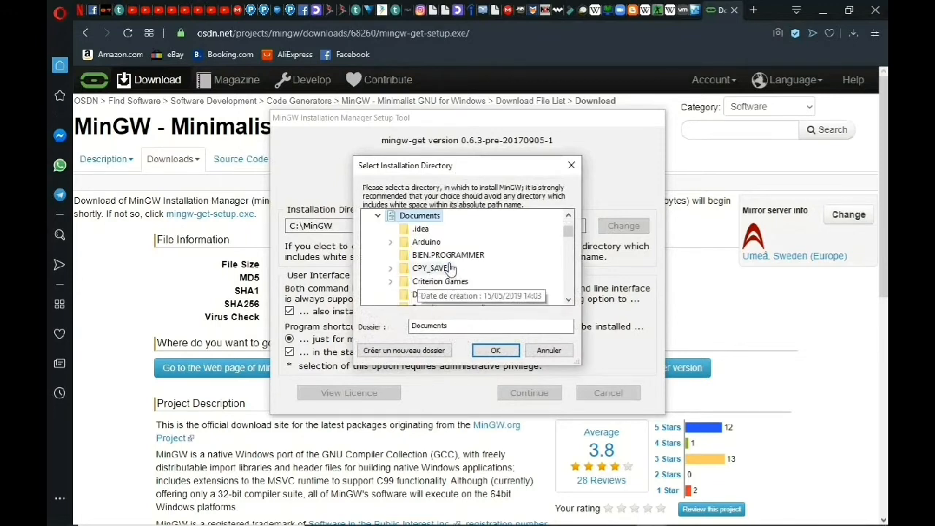
click(448, 255)
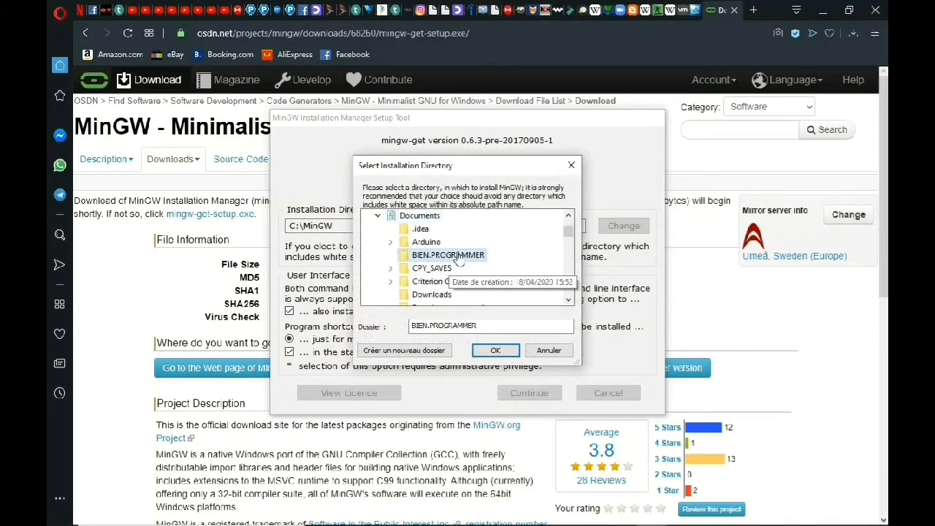
click(495, 351)
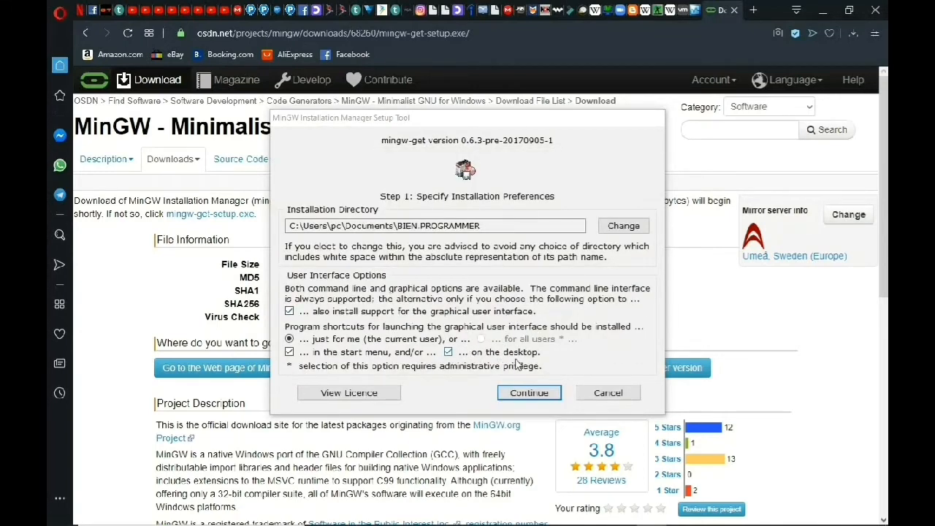
Step: Turn off the desktop shortcut, run the setup download and proceed to the MinGW Installation Manager
click(449, 353)
click(527, 393)
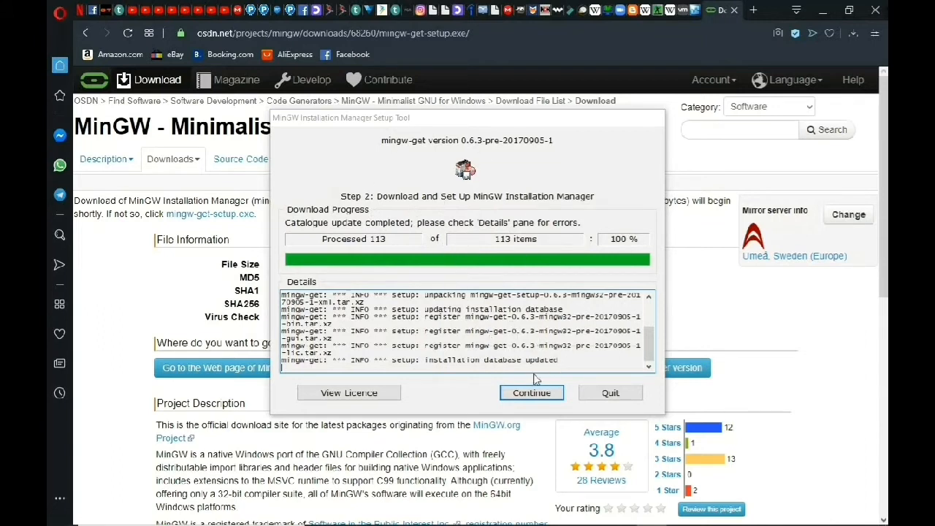
click(537, 395)
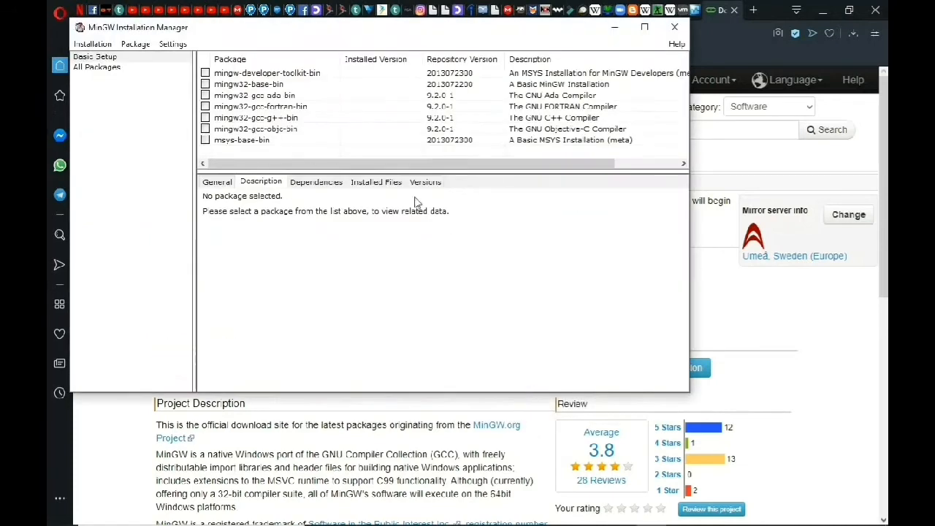
Step: Minimise the browser and look at the existing MinGW folder on the local C: disk
click(824, 11)
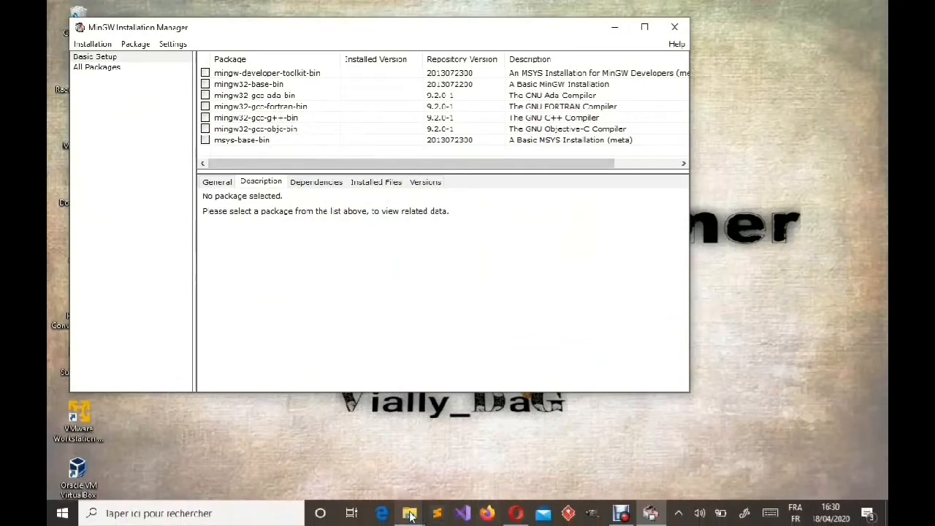
mouse_move(411, 516)
click(463, 449)
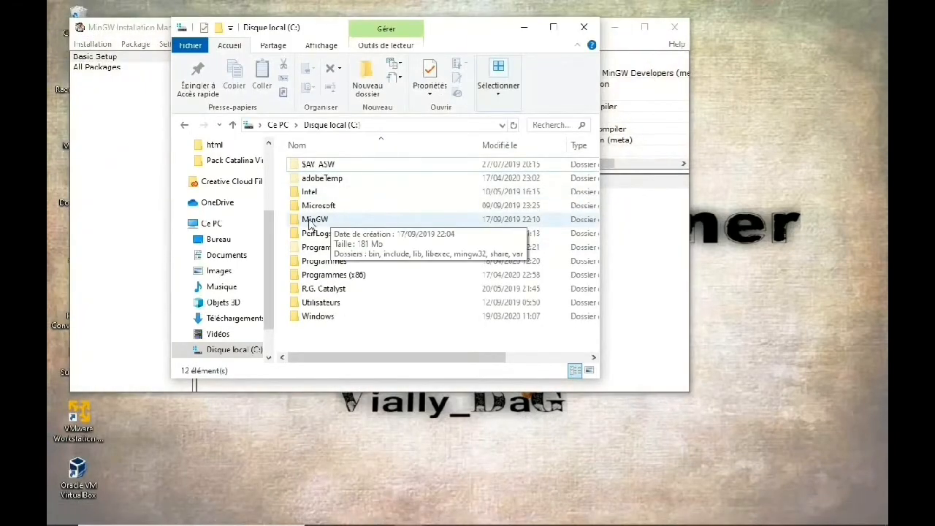
click(342, 223)
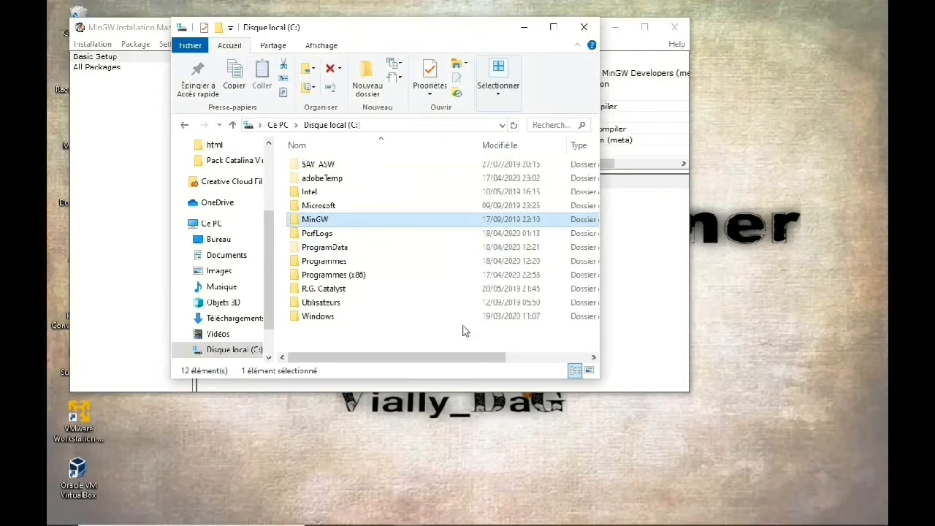
click(524, 28)
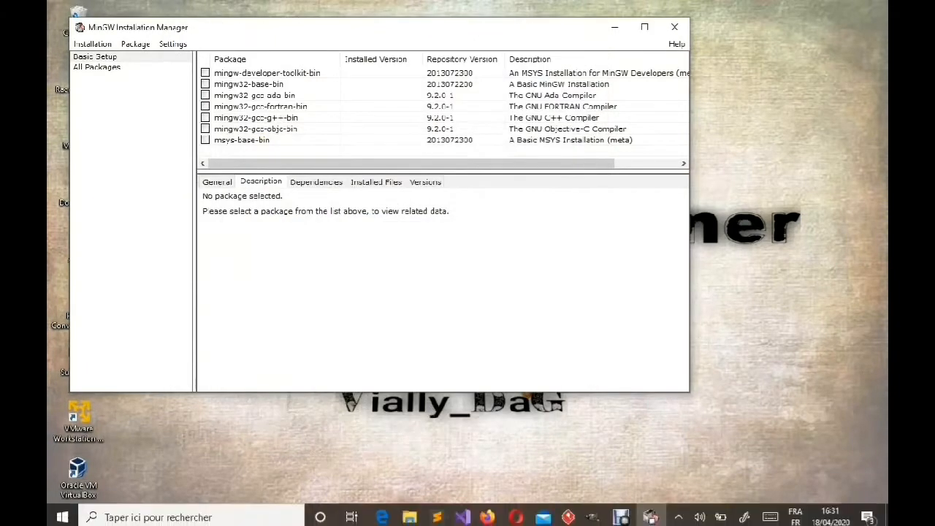
Step: Look at the contents of the BIEN.PROGRAMMER folder and return to the MinGW Installation Manager
click(409, 516)
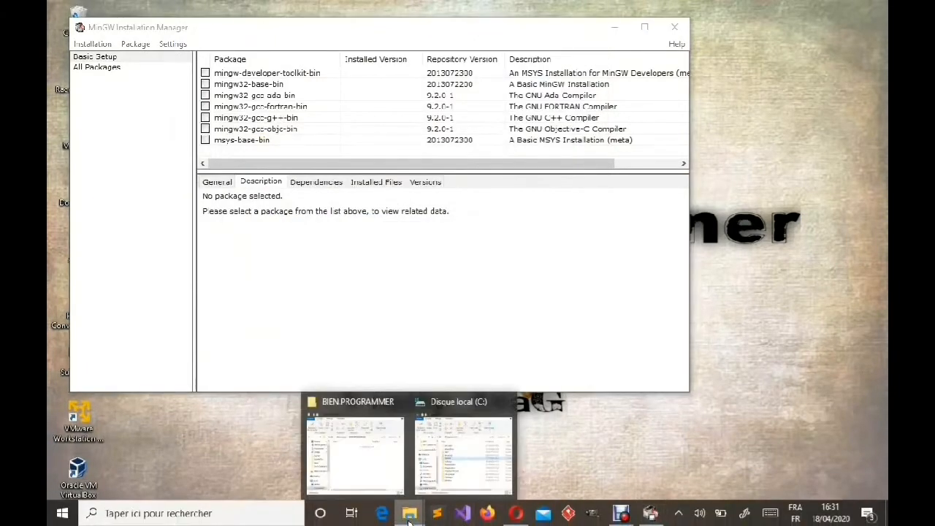
click(373, 488)
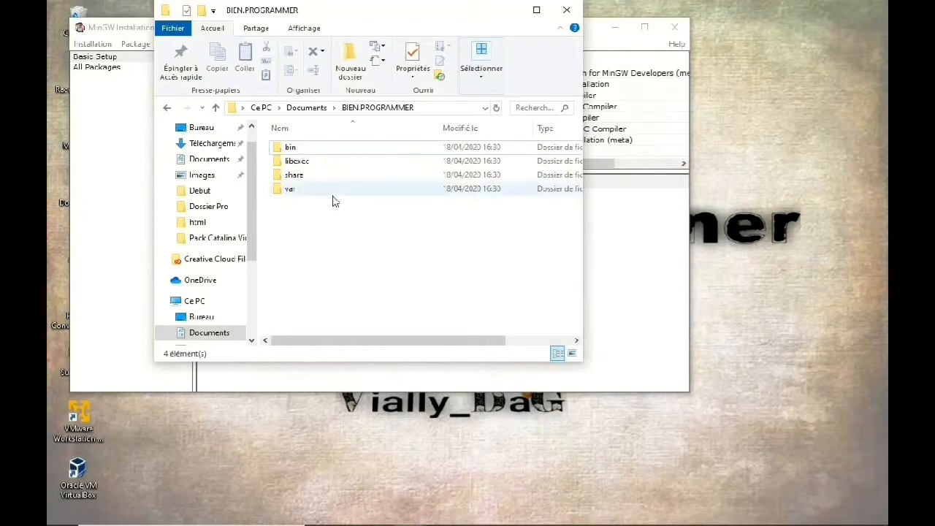
click(646, 348)
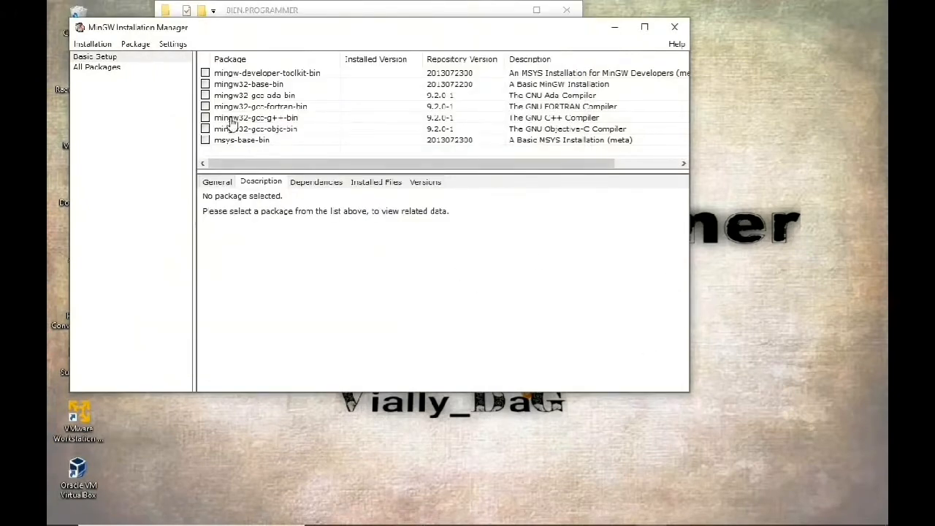
Step: Mark the mingw32-gcc-bin package in MinGW Base System for installation
click(113, 71)
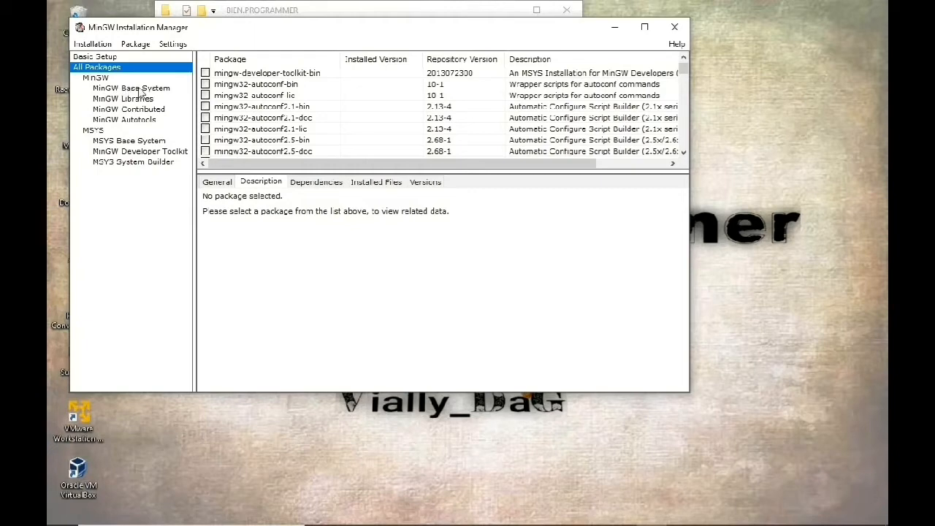
click(141, 89)
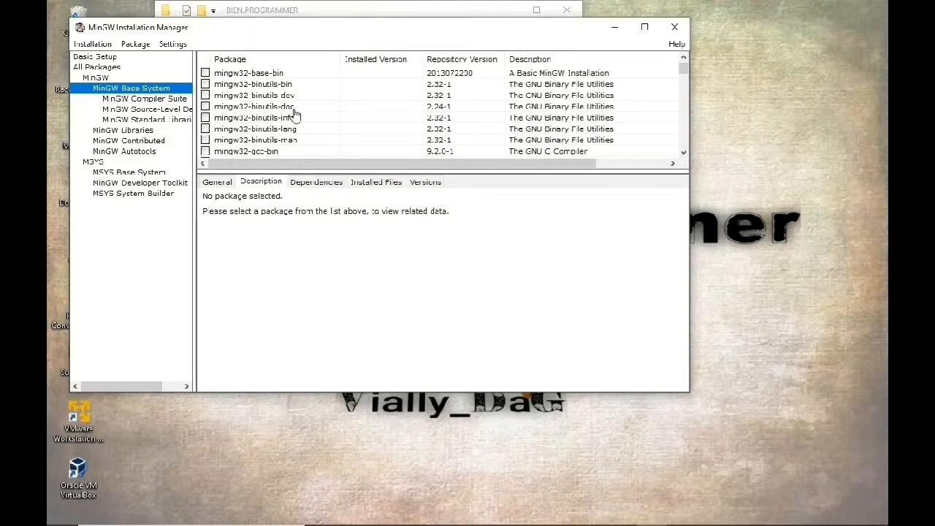
scroll(295, 116, down, 2)
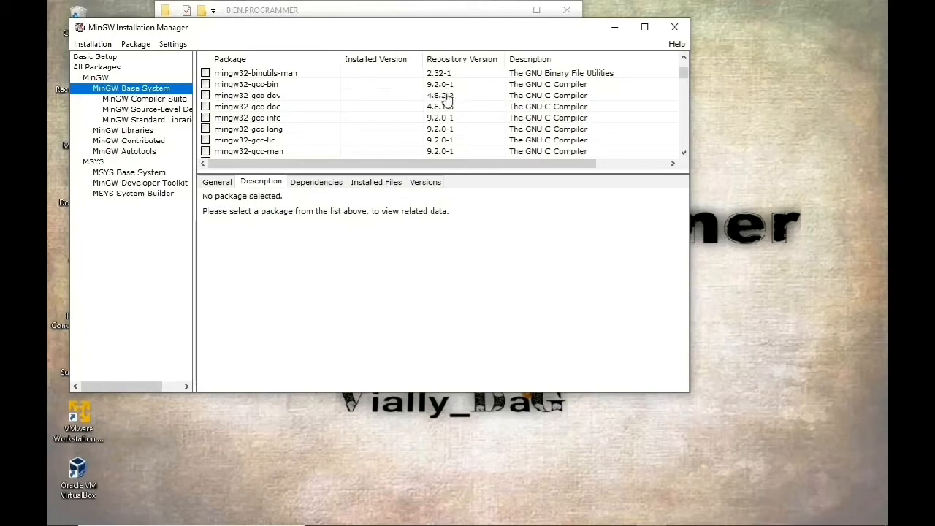
click(208, 85)
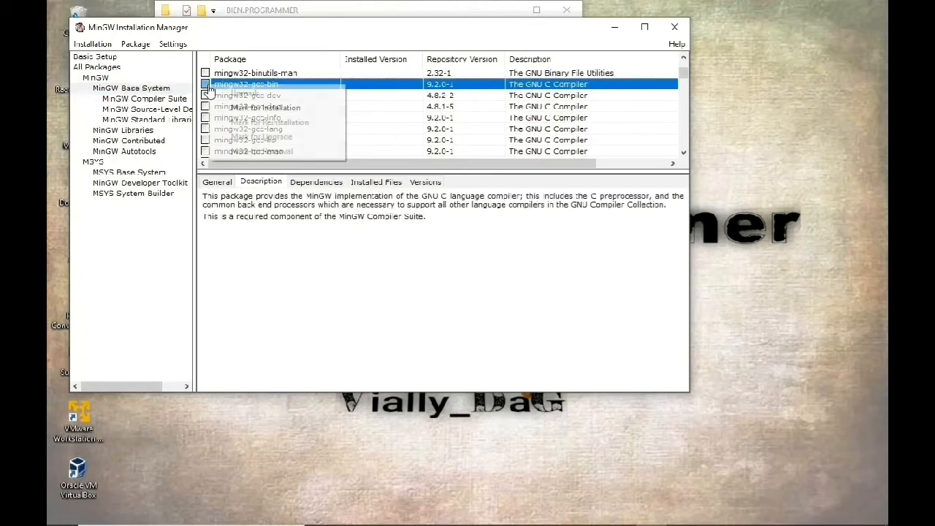
click(248, 110)
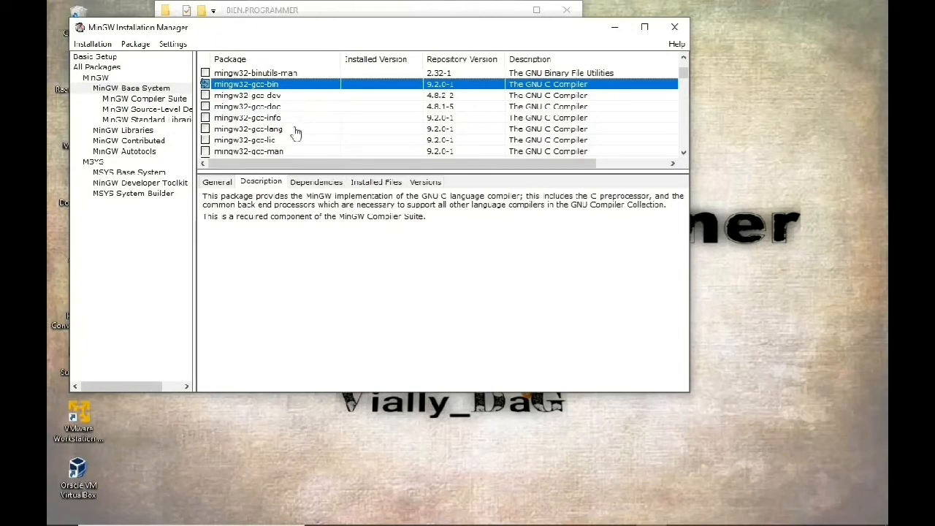
Step: Mark the mingw32-gdb-bin debugger package for installation
scroll(296, 132, down, 6)
scroll(296, 131, down, 5)
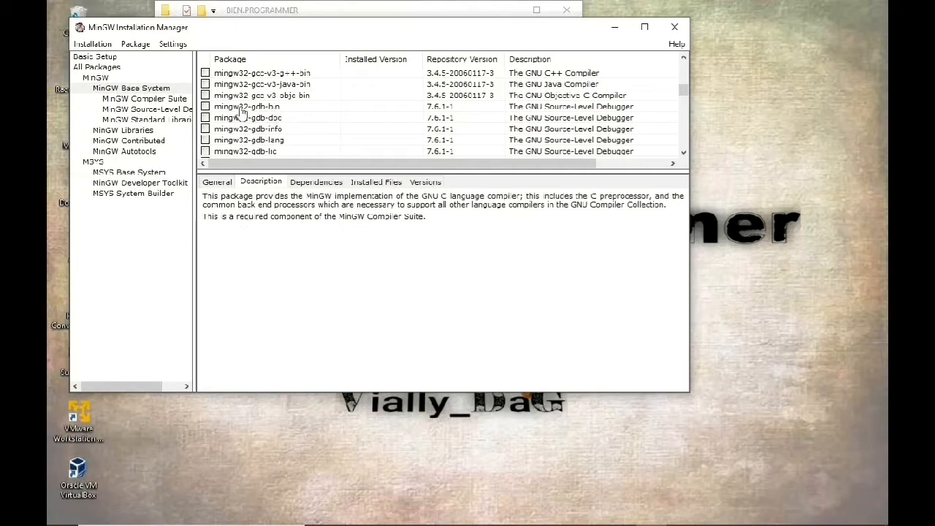
click(208, 107)
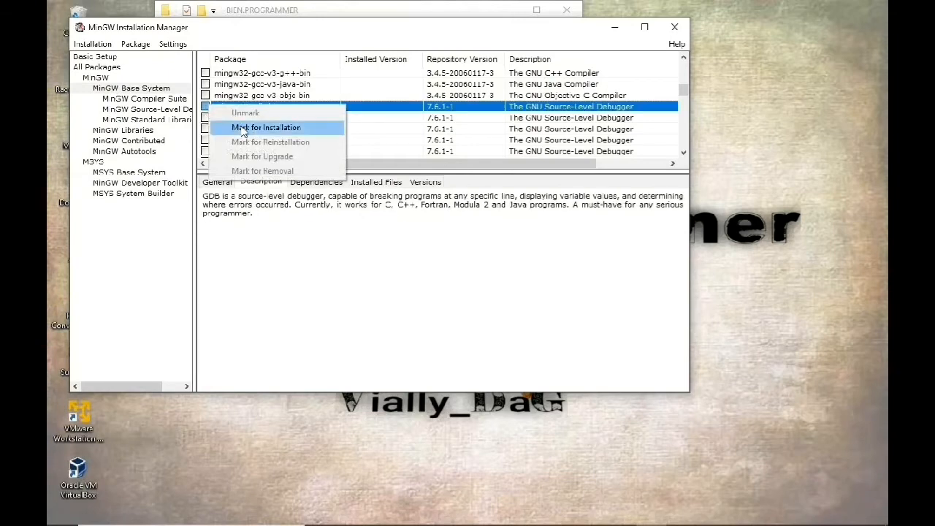
click(244, 128)
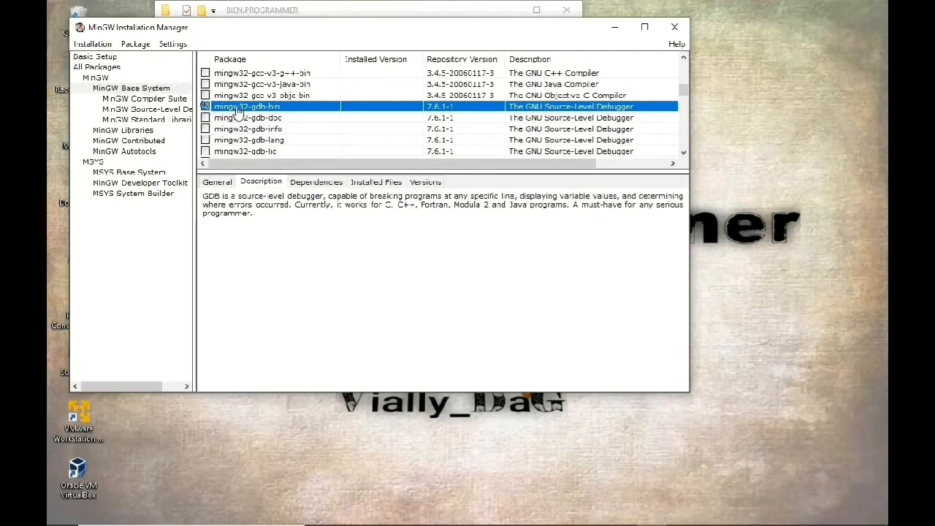
Step: Apply the pending changes to install the marked packages
click(88, 44)
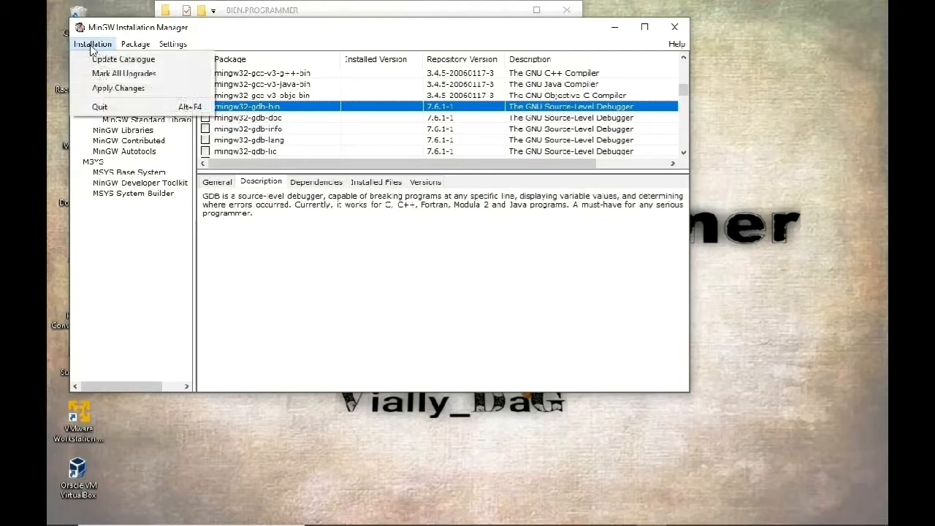
click(118, 88)
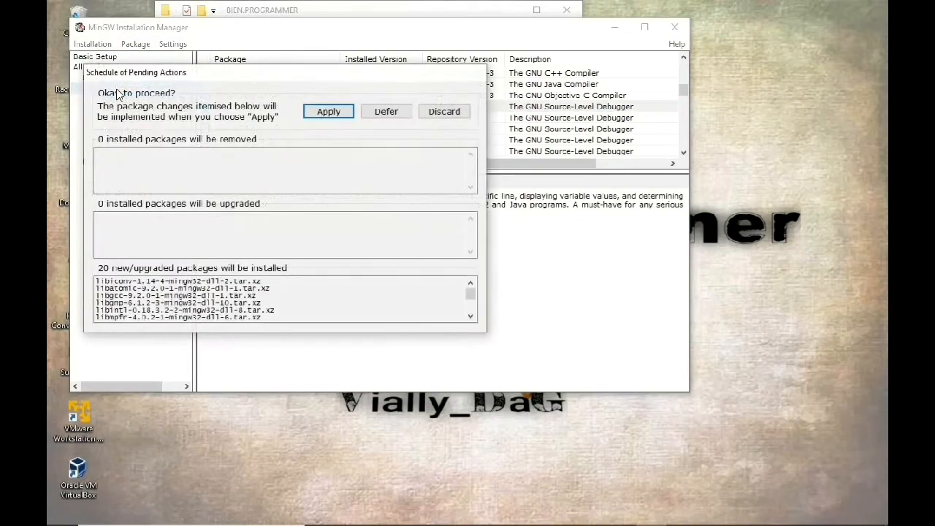
click(322, 115)
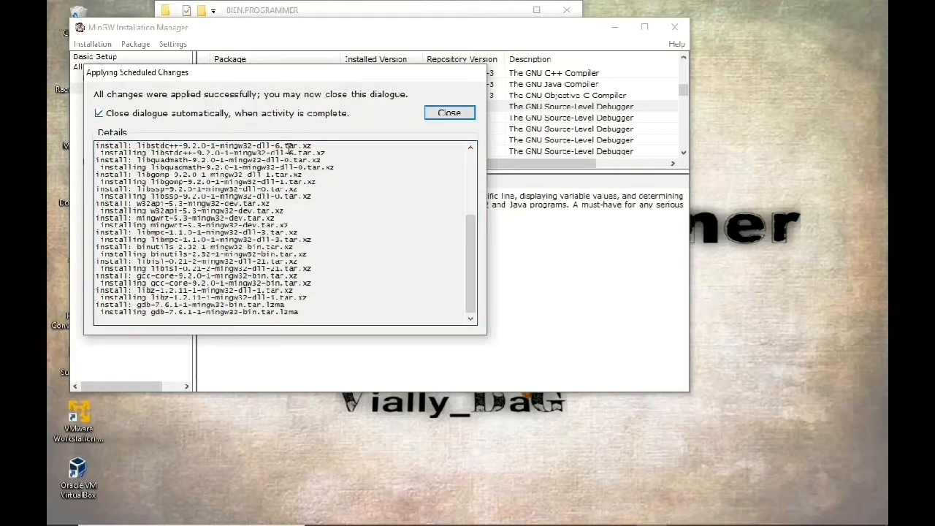
Step: Review the log of applied changes and close the MinGW Installation Manager
scroll(338, 274, up, 4)
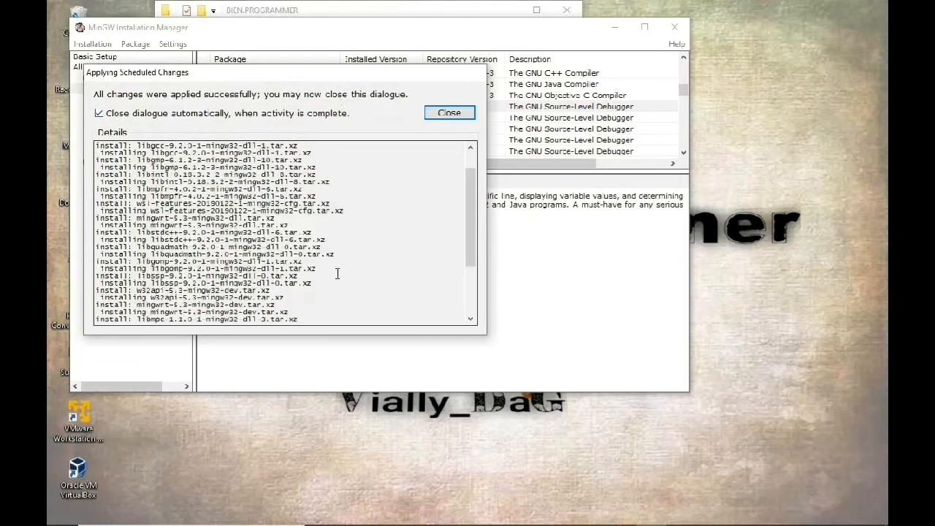
scroll(337, 274, down, 4)
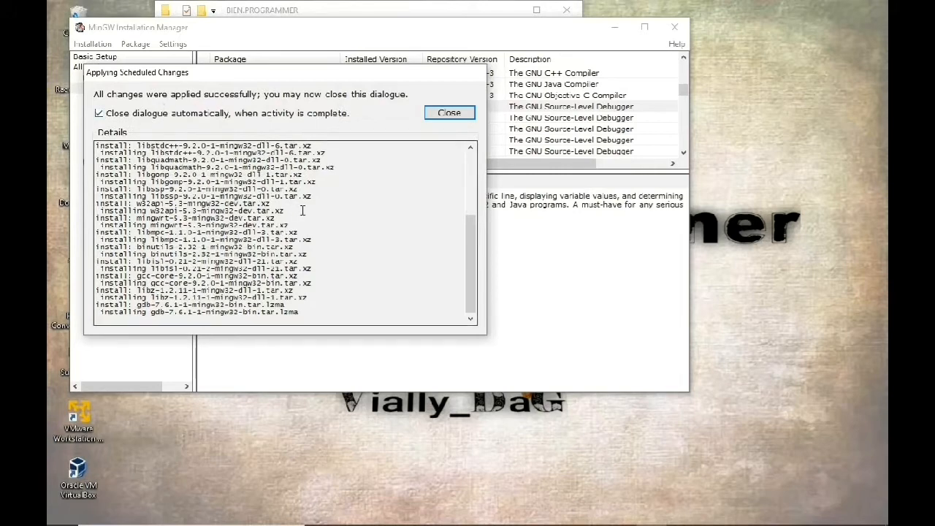
scroll(358, 225, up, 5)
scroll(358, 224, down, 5)
click(448, 114)
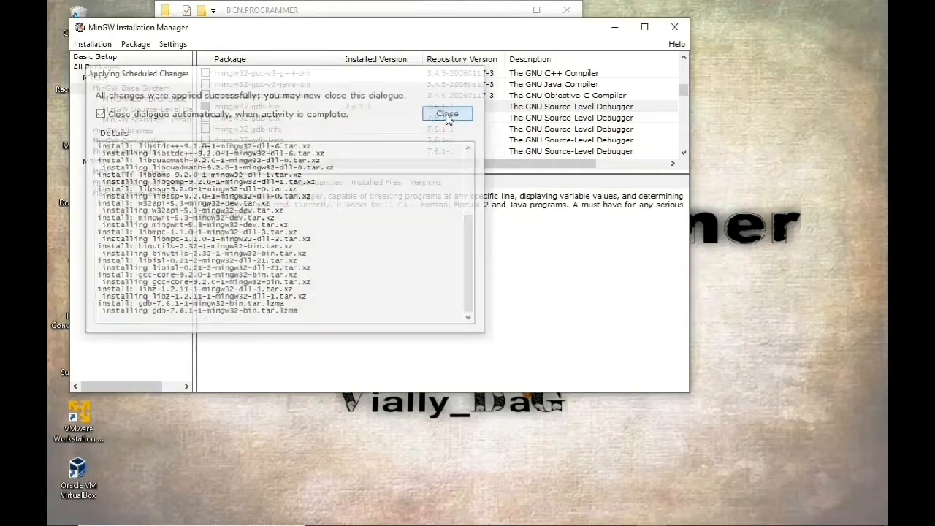
click(675, 27)
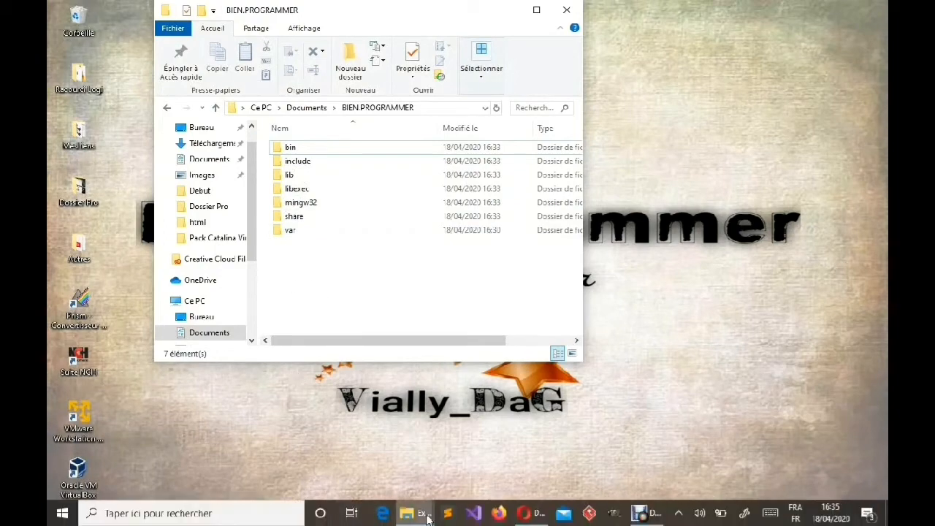
Step: Open the MinGW folder on Disque local (C:) in the second Explorer window and place it beside the BIEN.PROGRAMMER window
mouse_move(406, 514)
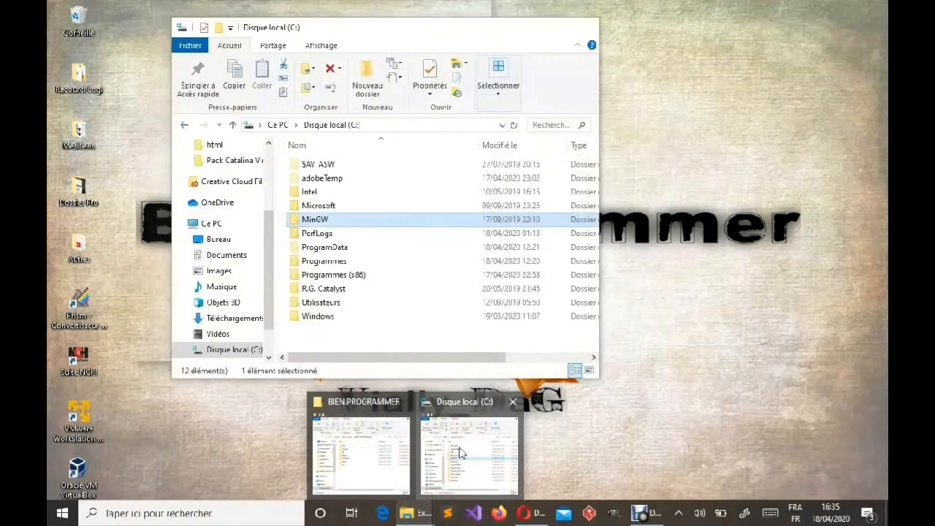
click(469, 451)
double_click(346, 222)
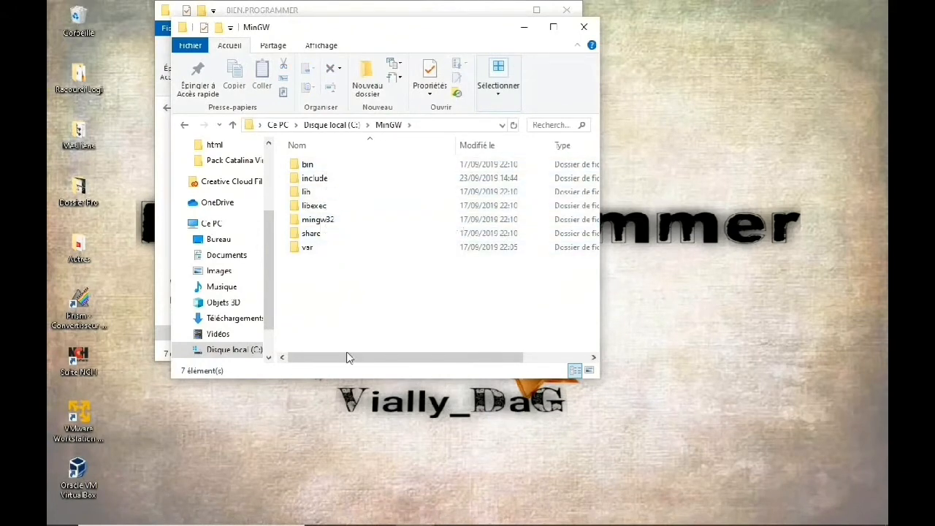
double_click(378, 28)
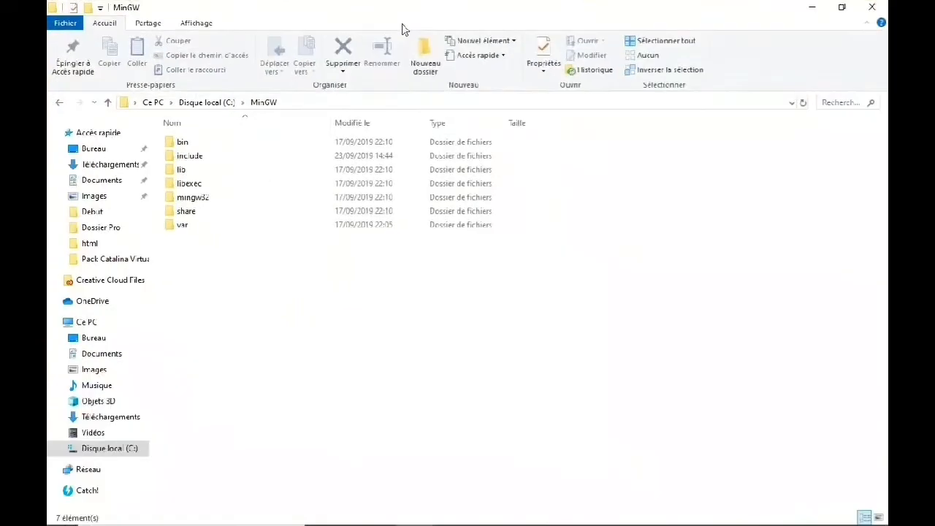
double_click(459, 20)
drag(457, 21, 726, 76)
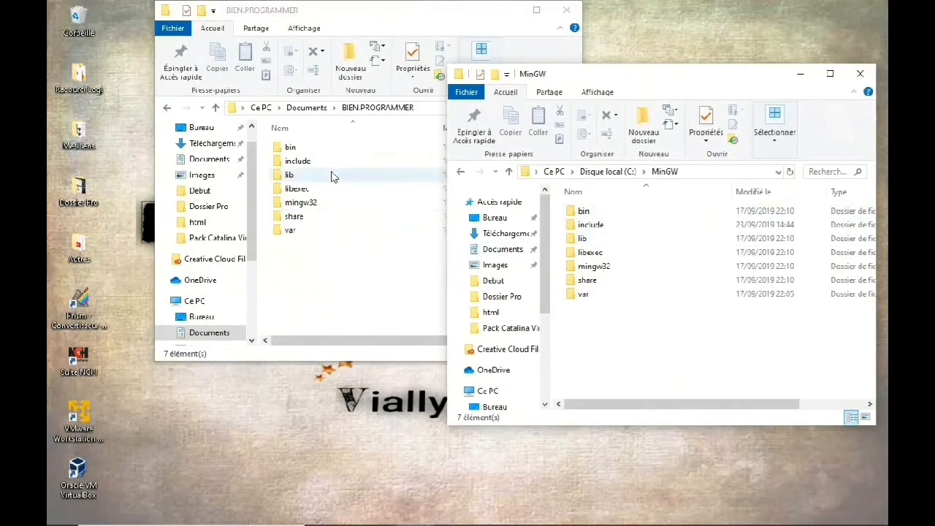
Step: Create a folder named MinGW inside BIEN.PROGRAMMER and move all the other folders there into it
right_click(357, 291)
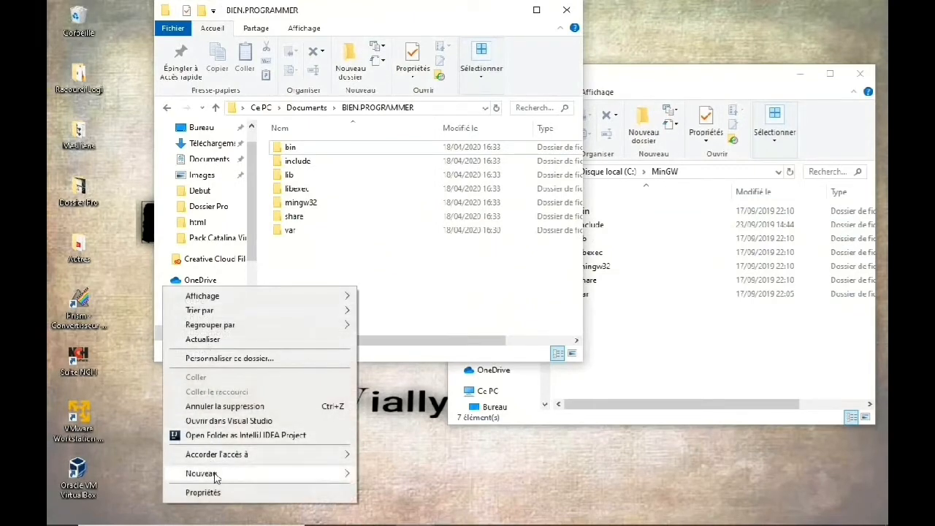
mouse_move(209, 473)
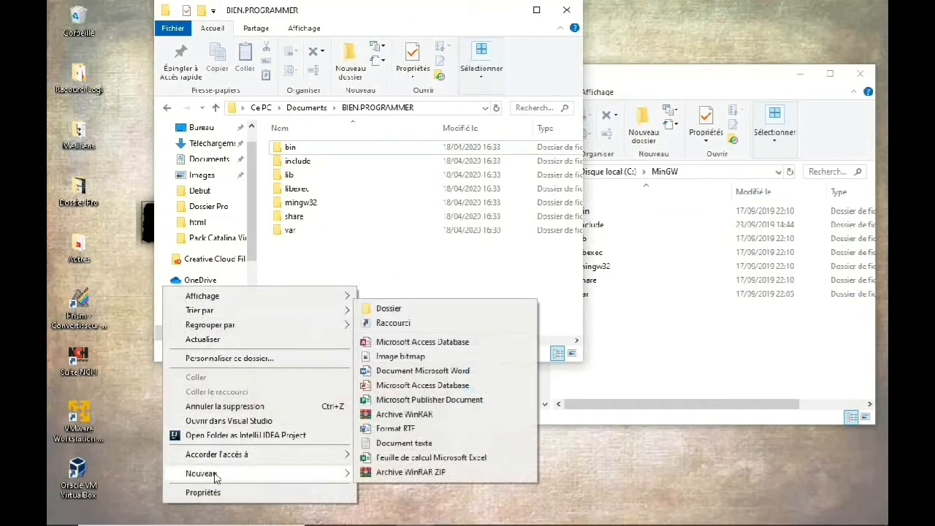
click(406, 310)
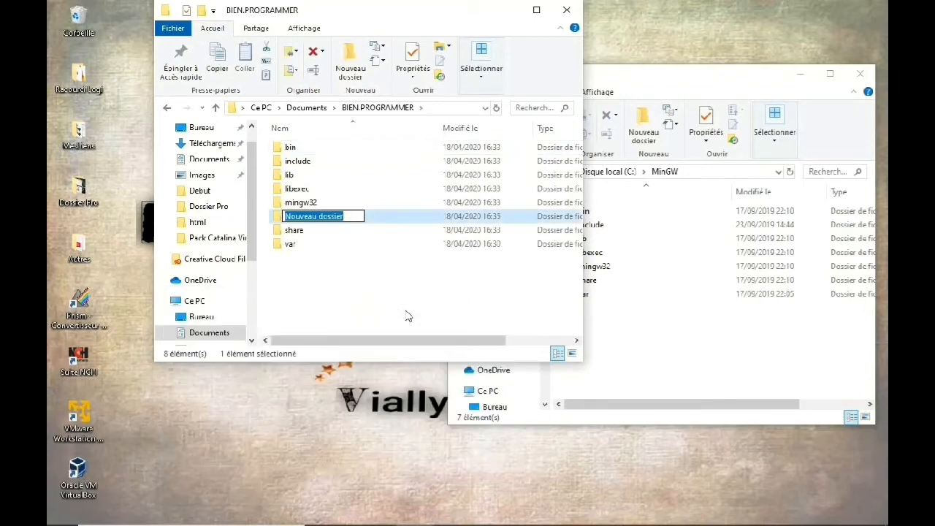
text(MinGW)
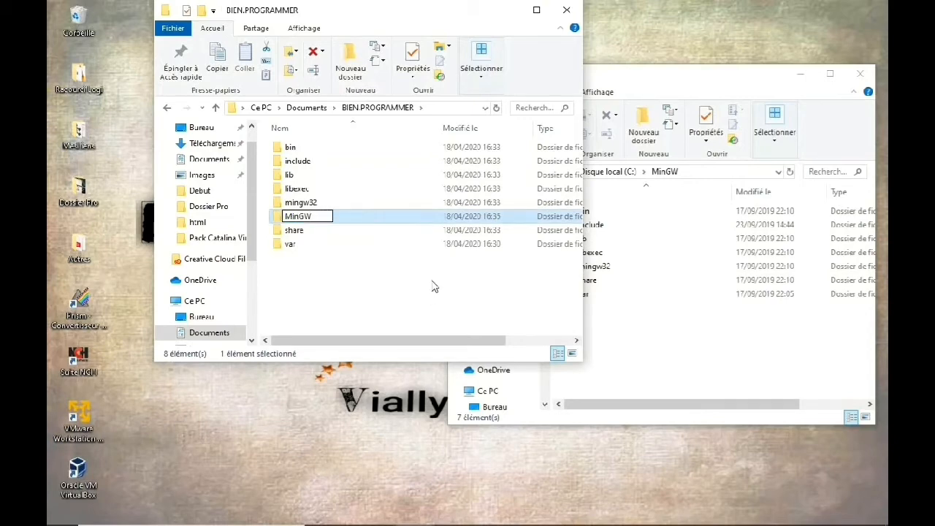
click(413, 282)
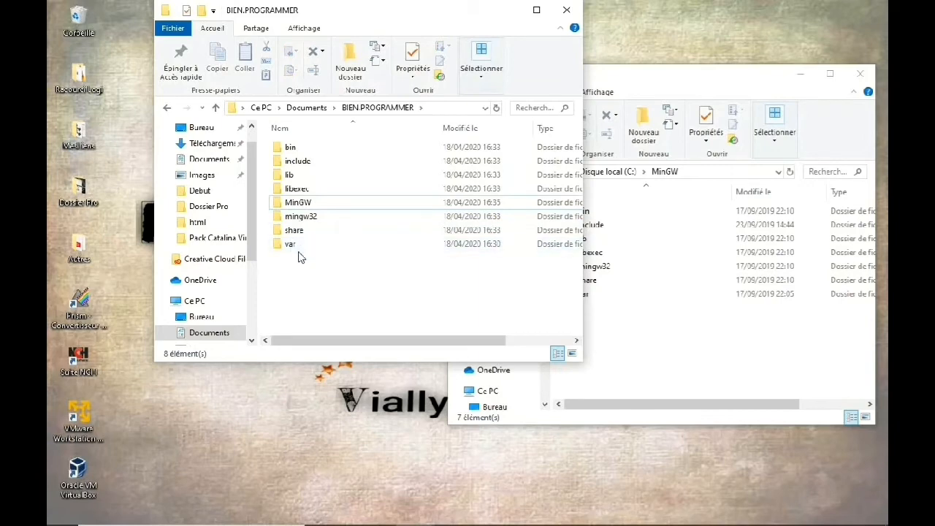
drag(296, 265, 321, 201)
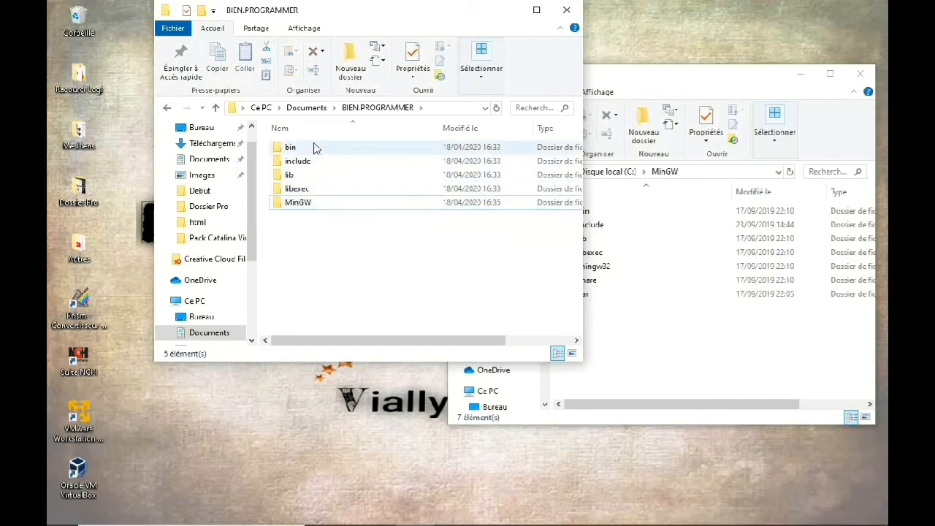
drag(269, 141, 293, 204)
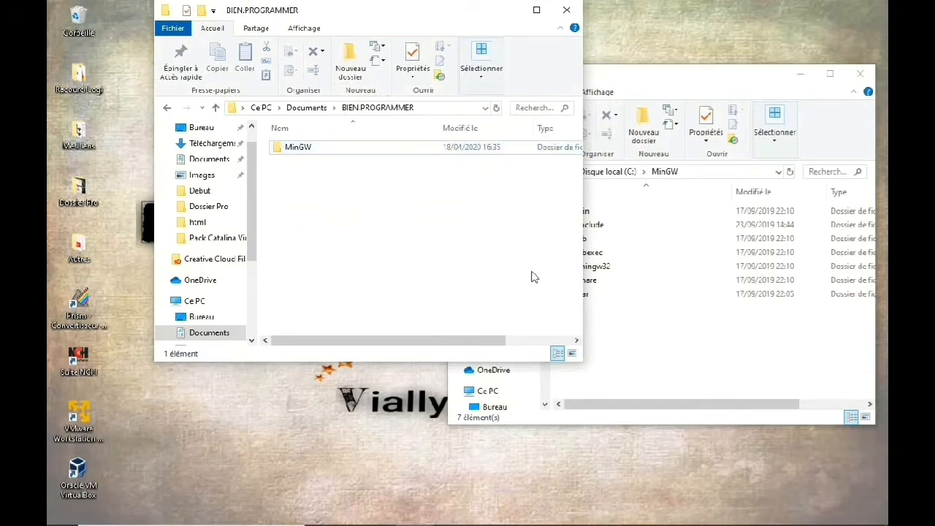
Step: Locate the MinGW folder at the root of Disque local (C:) and open it again to view its contents
click(670, 372)
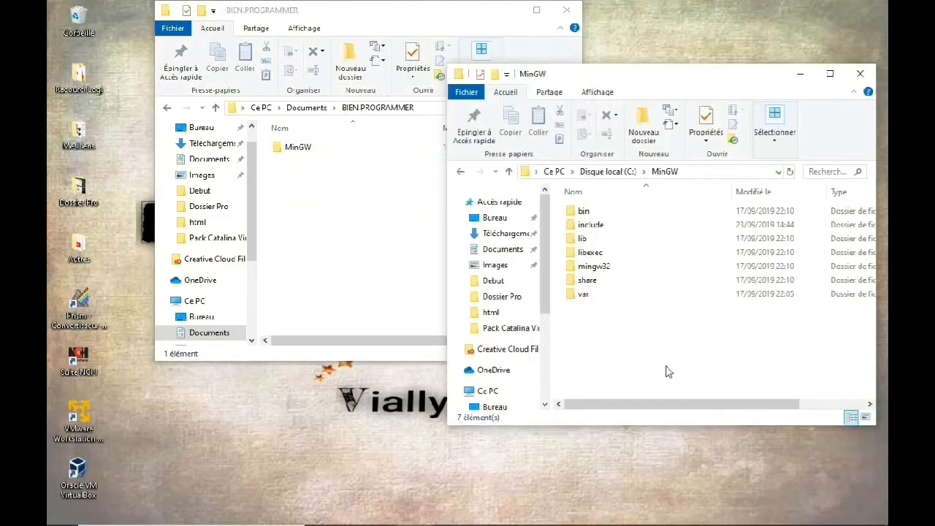
click(630, 178)
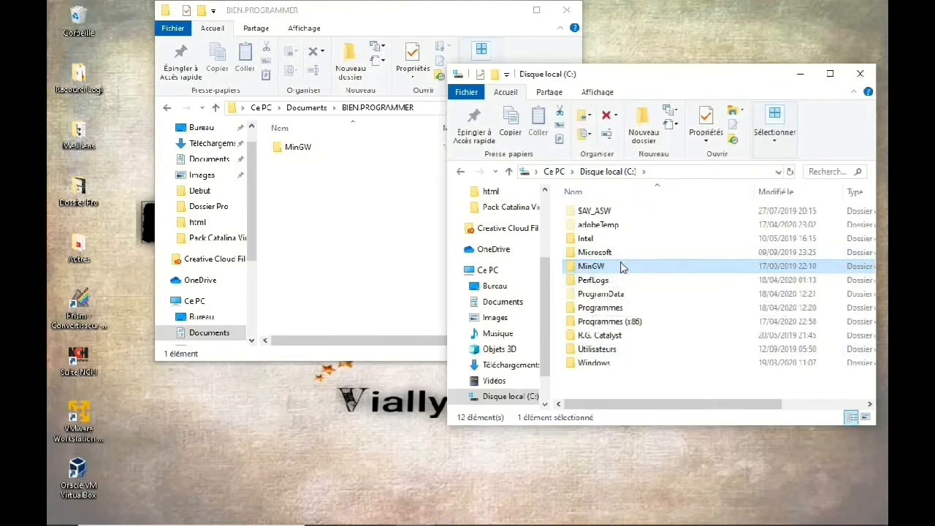
double_click(621, 267)
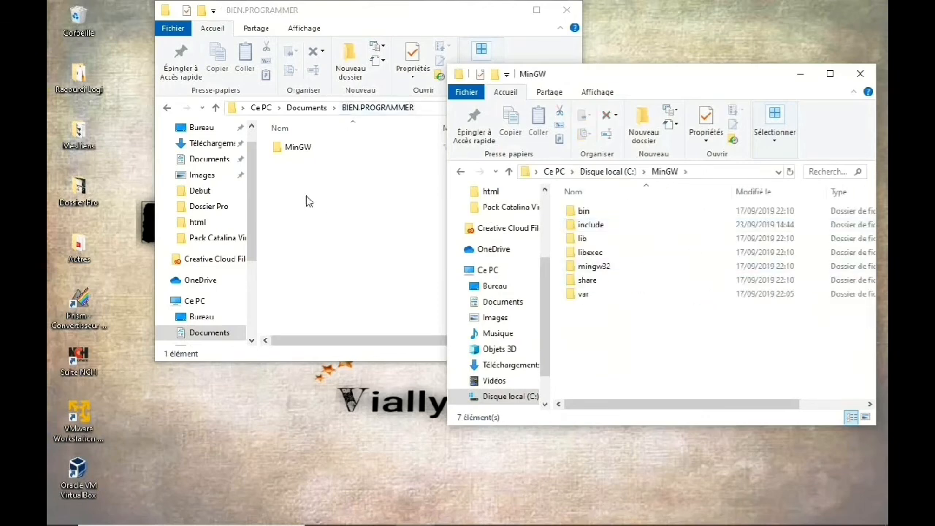
Step: Examine the bin folder inside BIEN.PROGRAMMER's MinGW folder for the compiler and debugger programs, and minimize that window
double_click(316, 148)
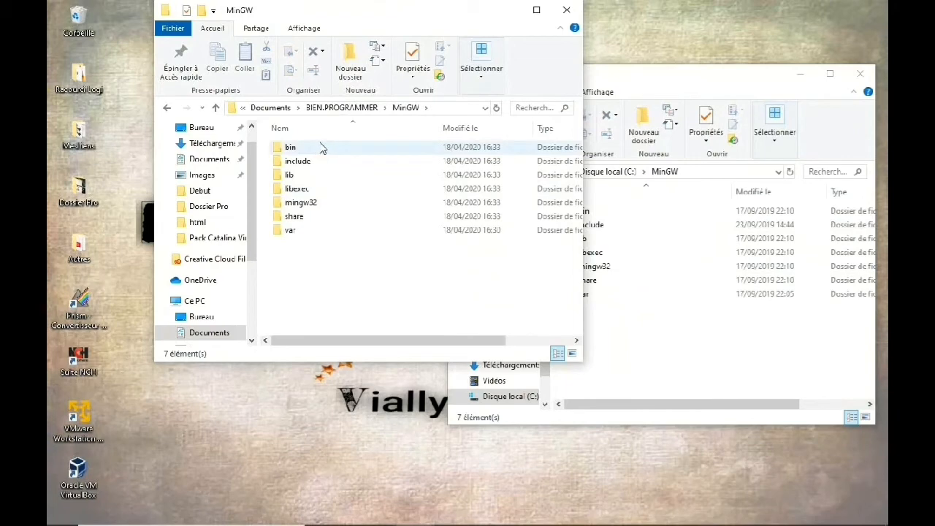
double_click(322, 148)
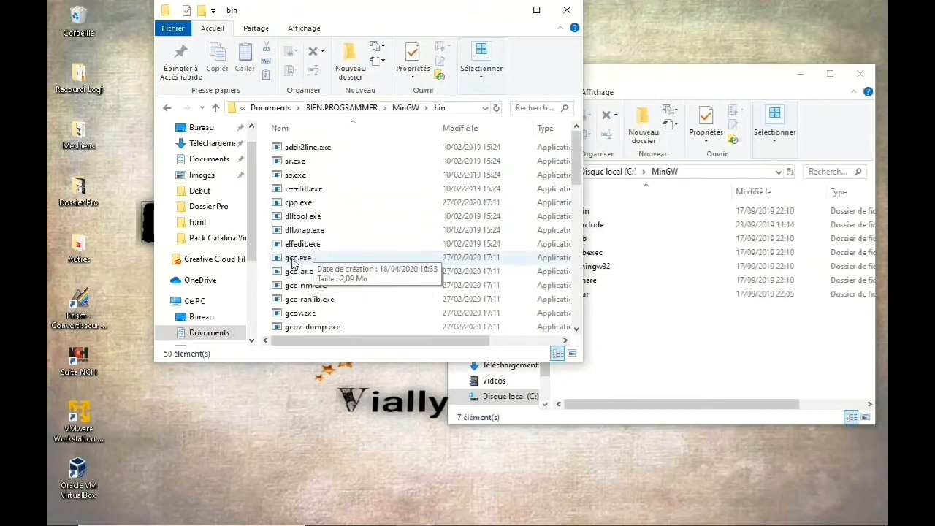
scroll(382, 242, down, 2)
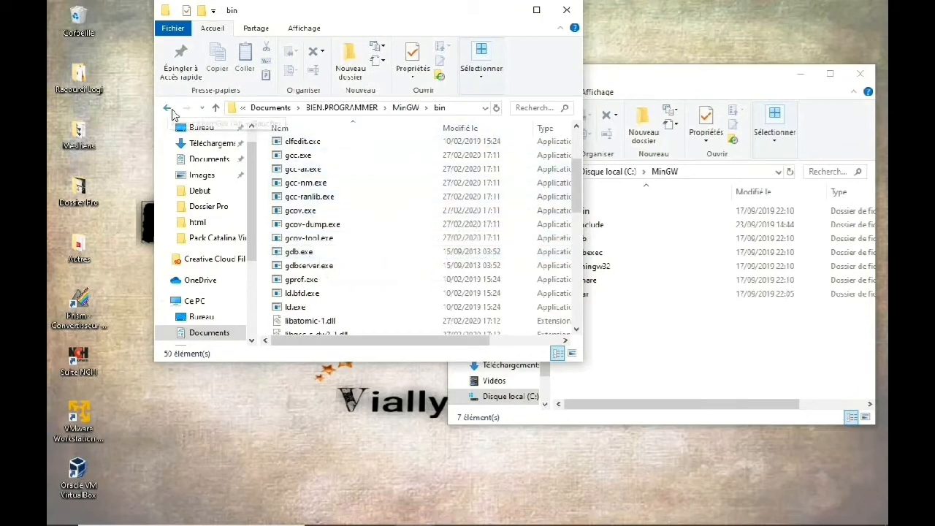
click(510, 13)
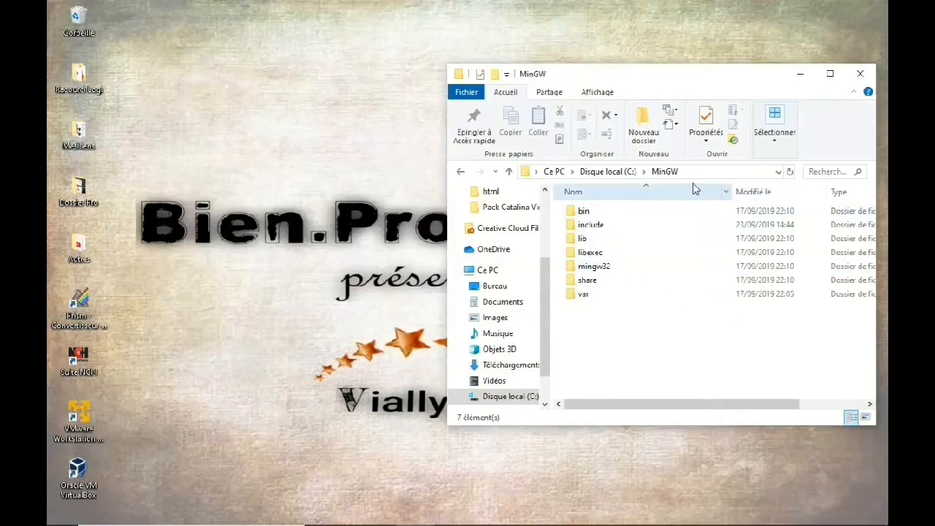
Step: Open the bin folder of MinGW on Disque local (C:), copy its path C:\MinGW\bin, and minimize the window
click(606, 172)
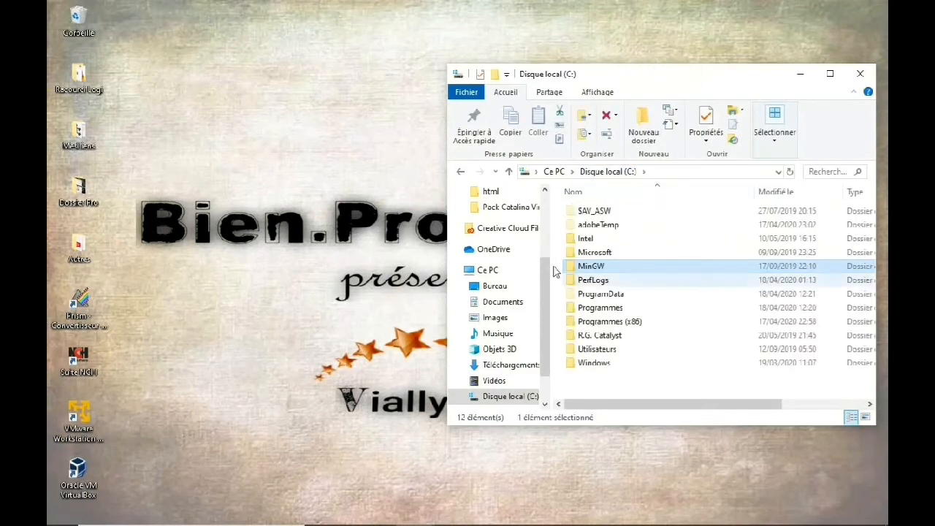
double_click(597, 269)
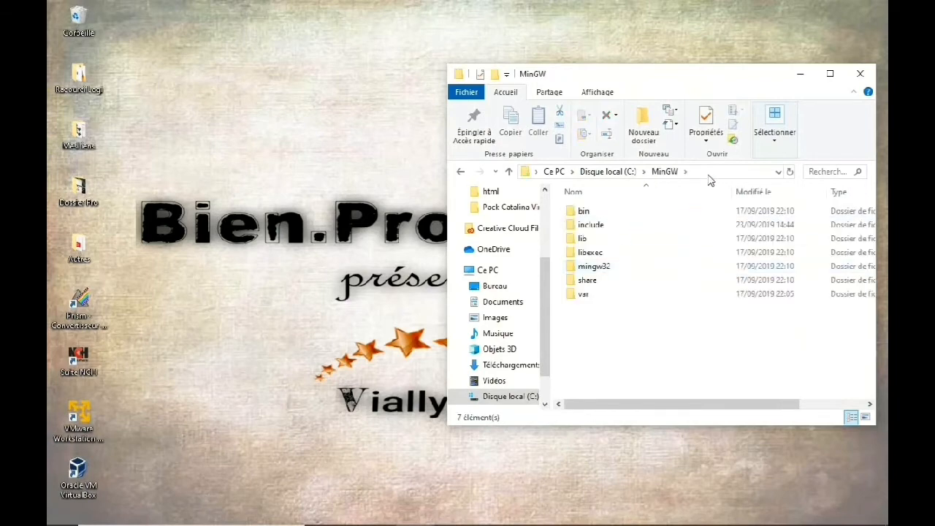
double_click(602, 215)
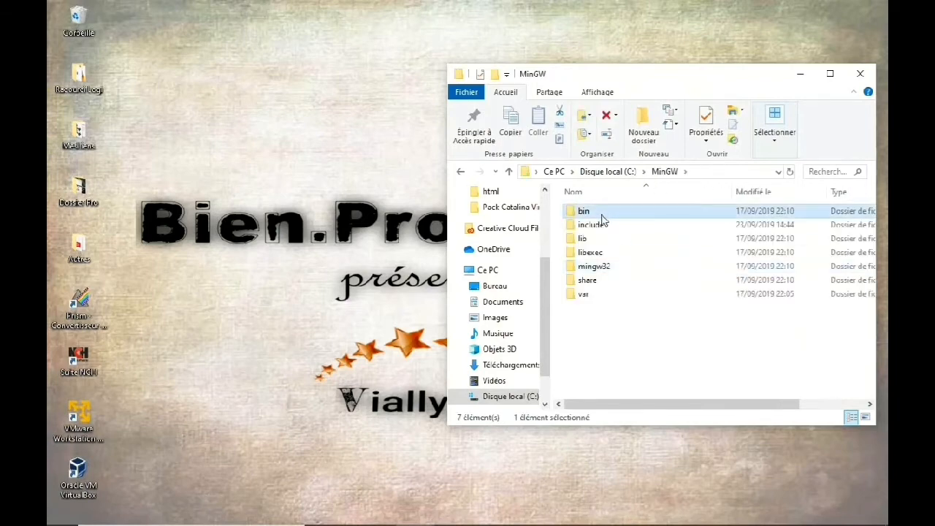
click(733, 173)
key(ctrl+c)
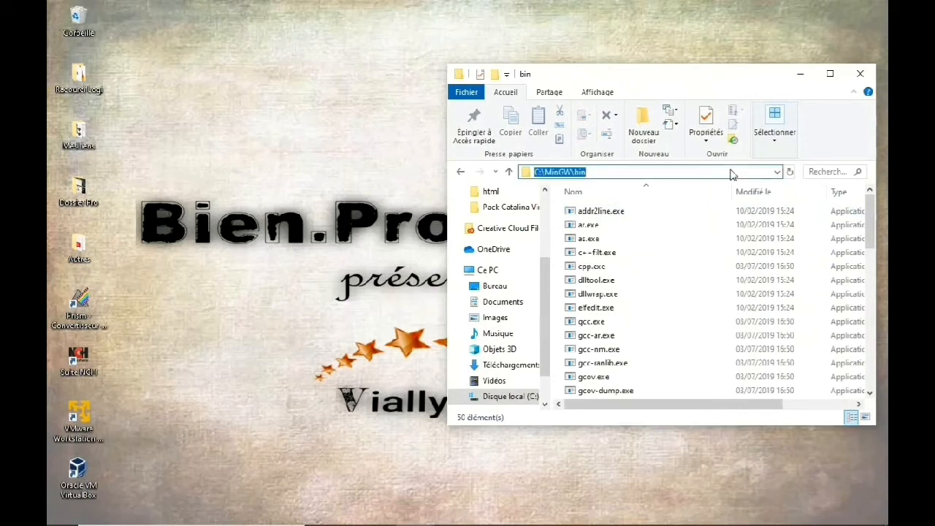
right_click(638, 174)
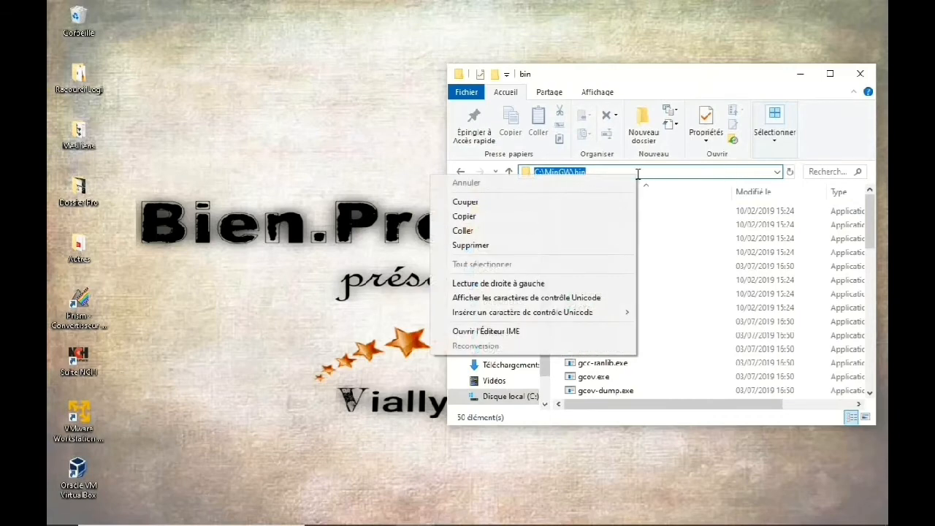
click(493, 222)
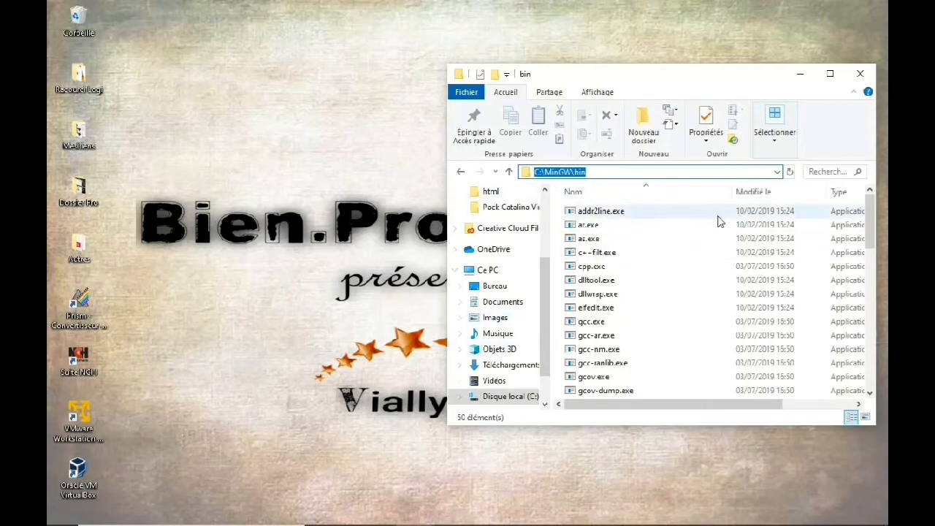
click(800, 74)
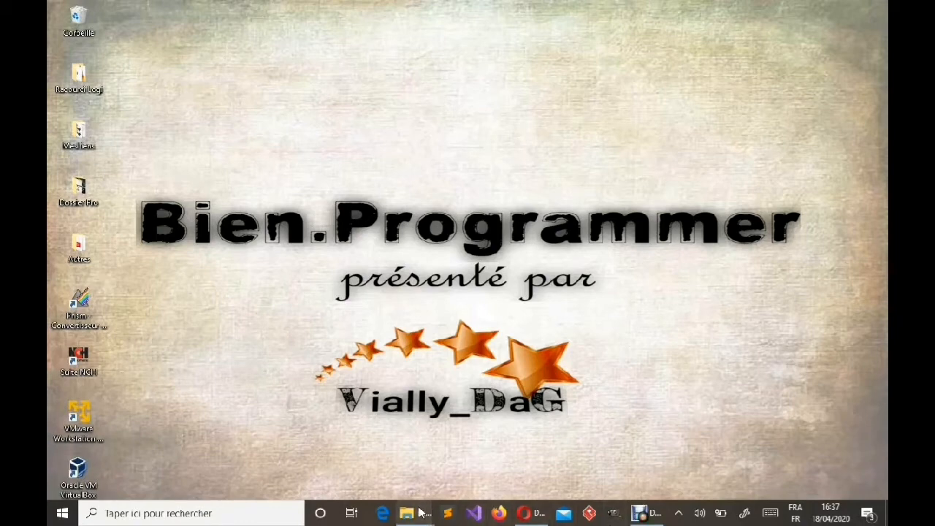
mouse_move(418, 516)
click(467, 460)
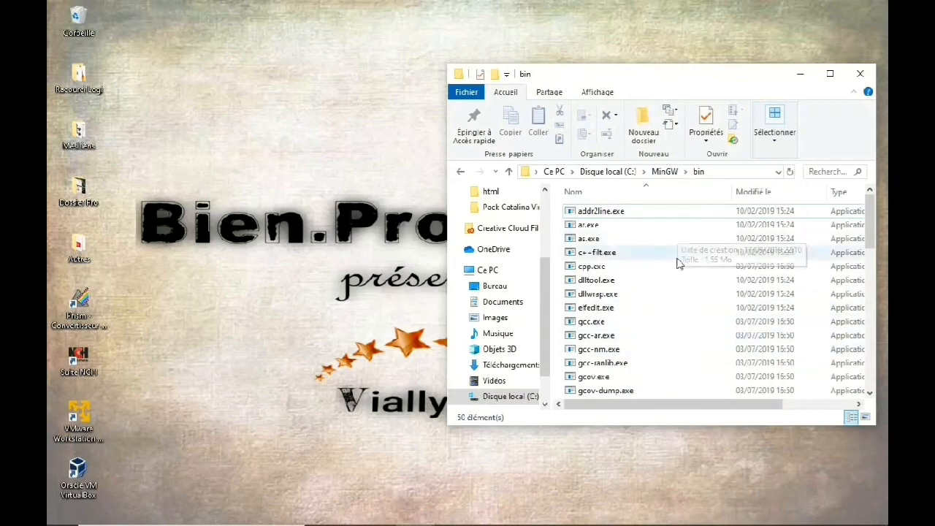
click(800, 73)
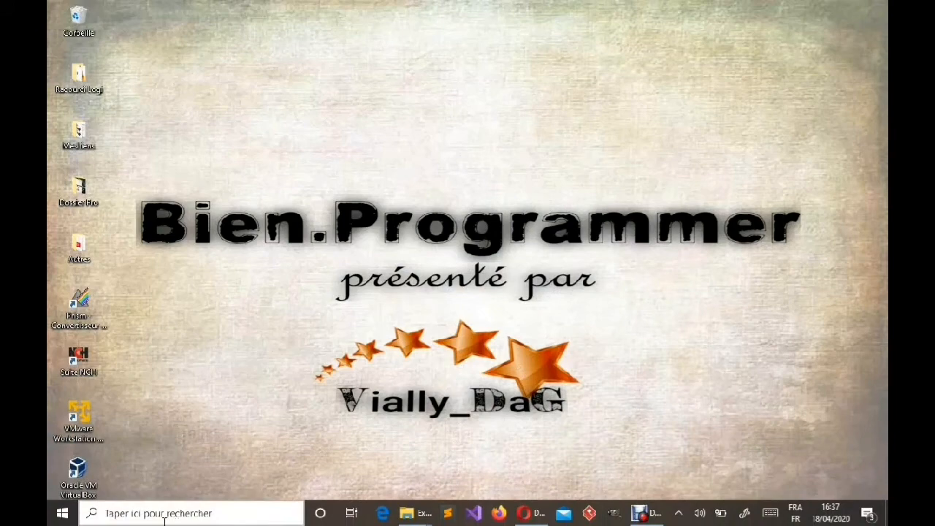
Step: Search Windows for "systeme", view the general system information on the Système page, and close it
click(61, 517)
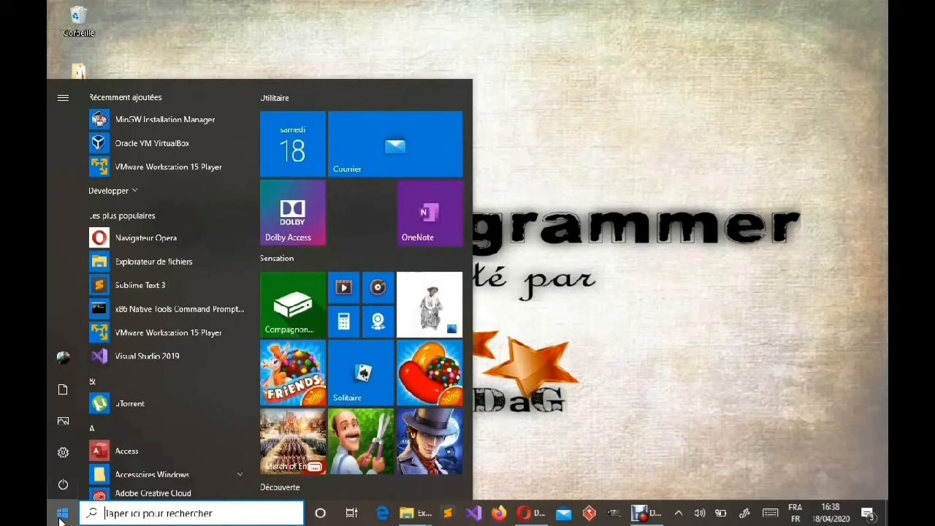
click(130, 517)
text(sys)
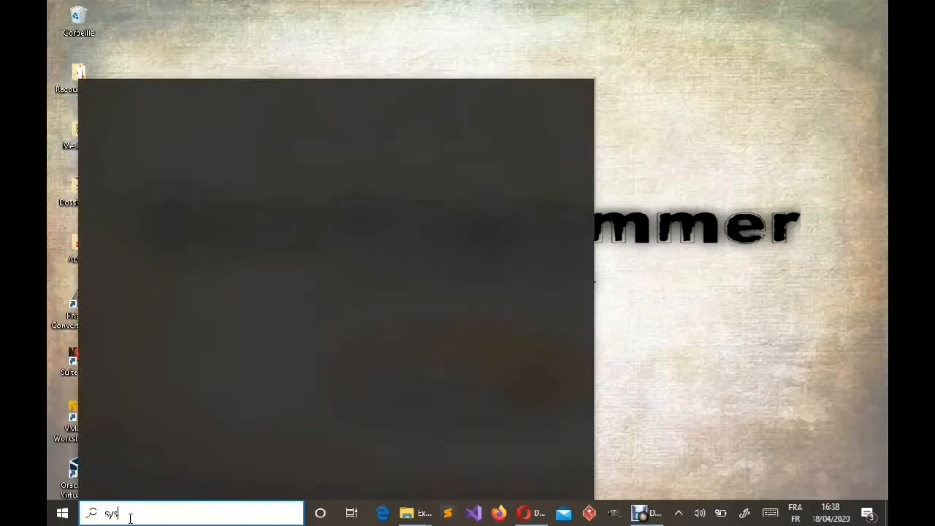
text(teme)
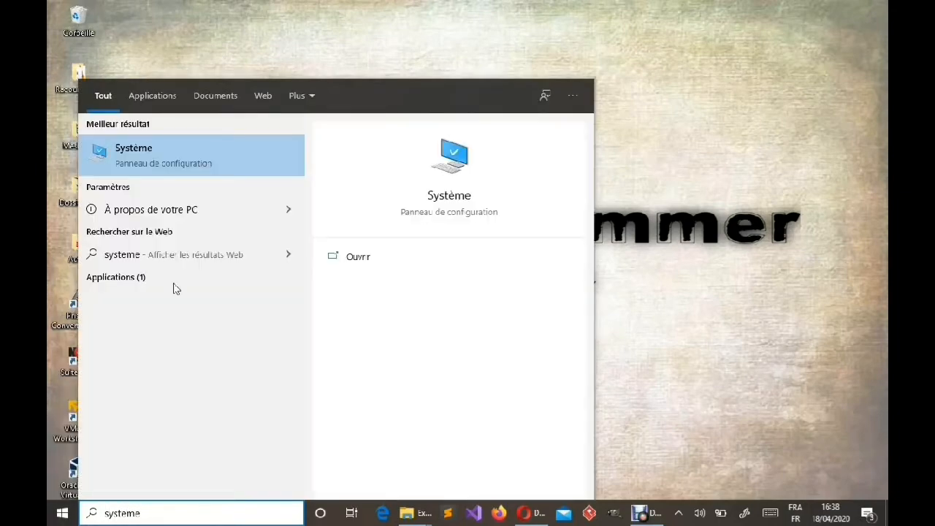
click(210, 154)
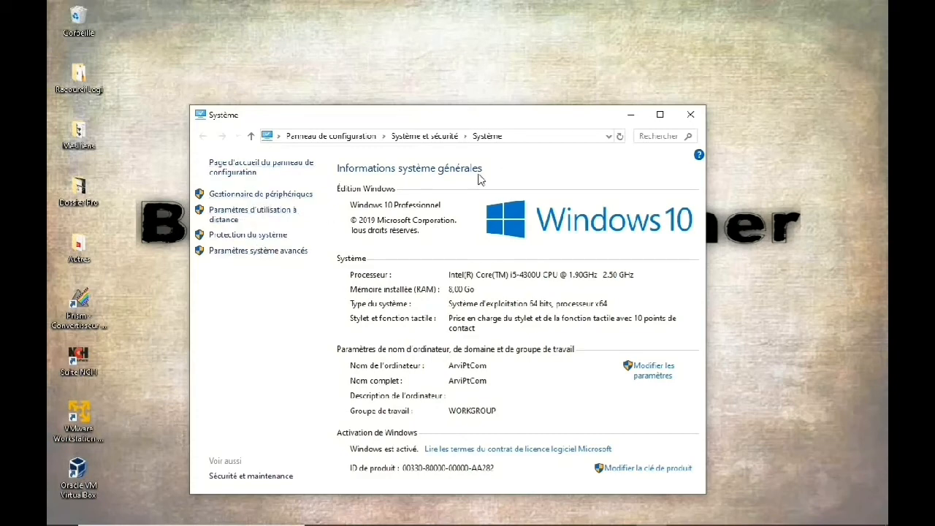
click(690, 115)
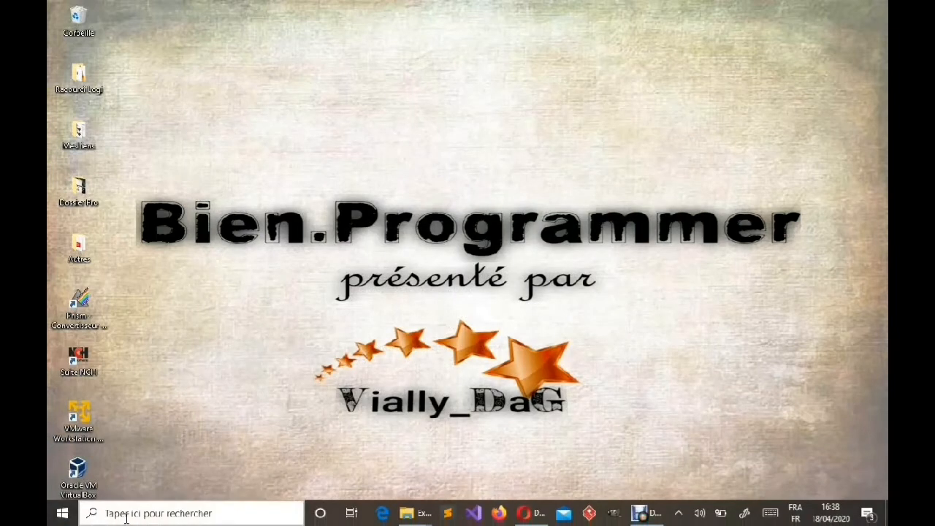
Step: Search Windows for "variable", open the system environment variable settings, and show the list of environment variables
click(147, 518)
text(v)
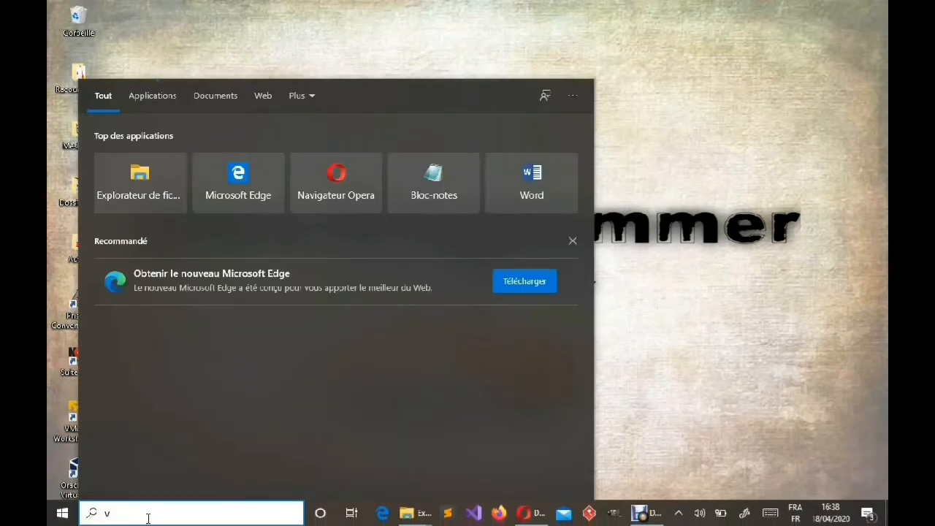
text(ariablez)
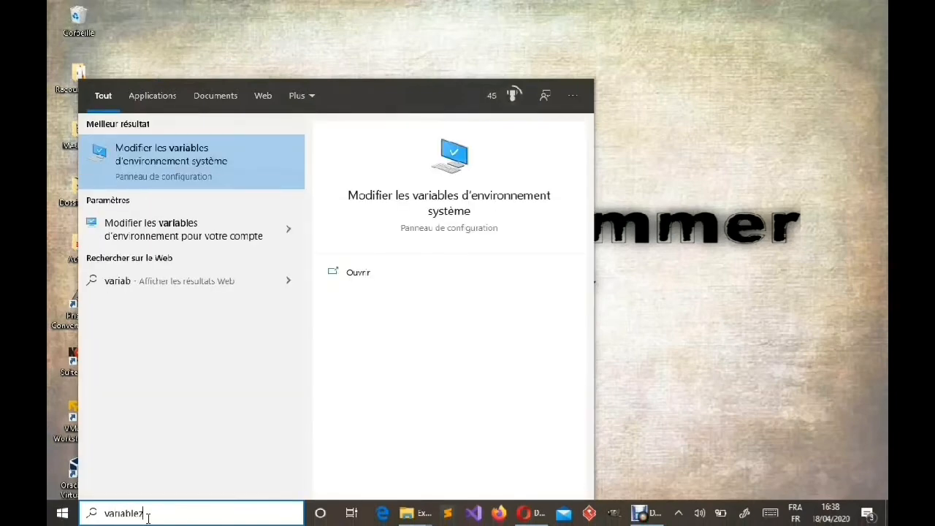
key(BackSpace)
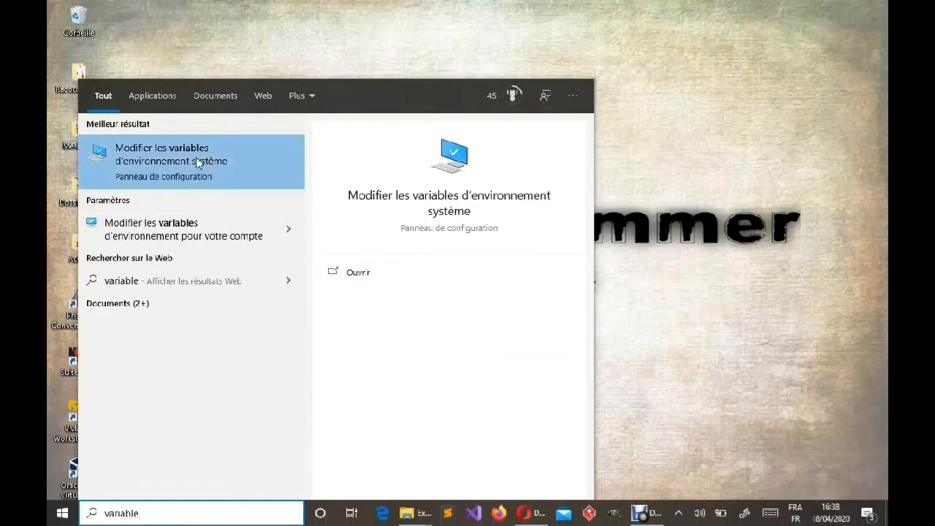
click(223, 160)
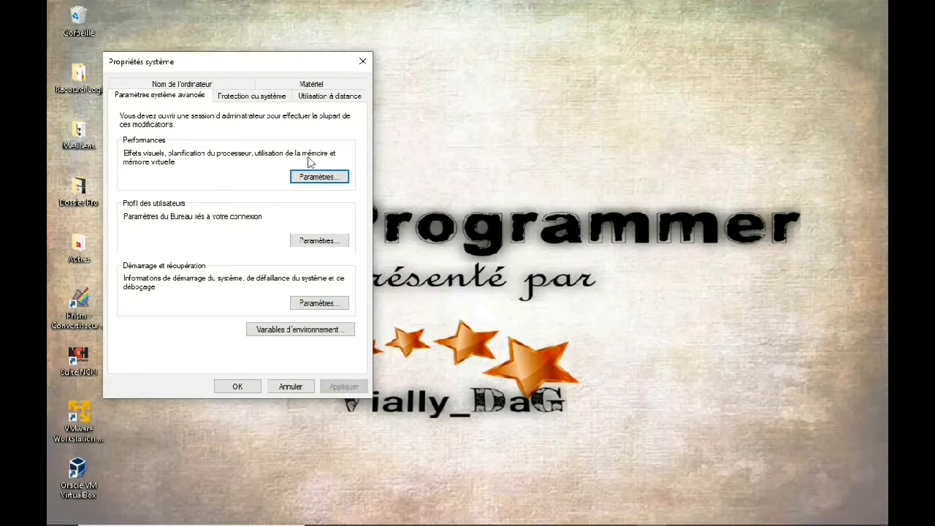
click(301, 330)
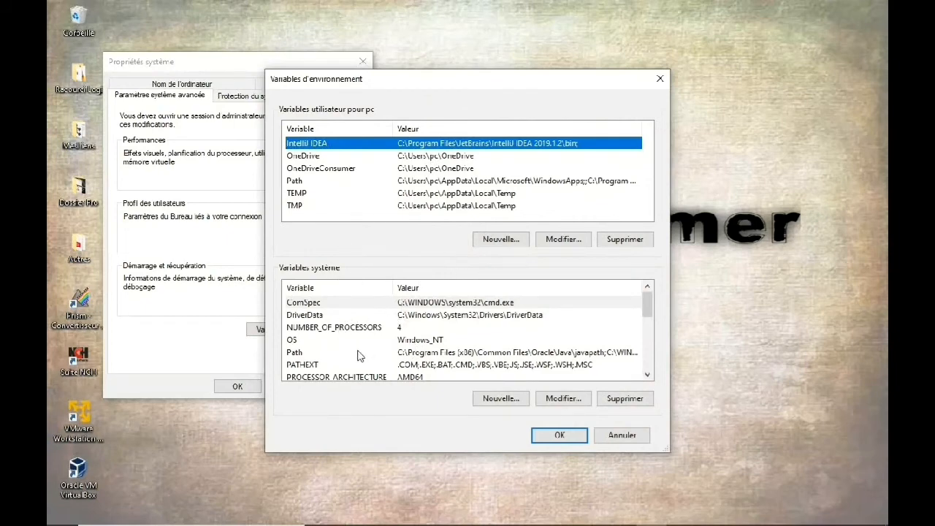
Step: Add the copied path C:\MinGW\bin as a new entry in the system Path variable and accept it
click(320, 355)
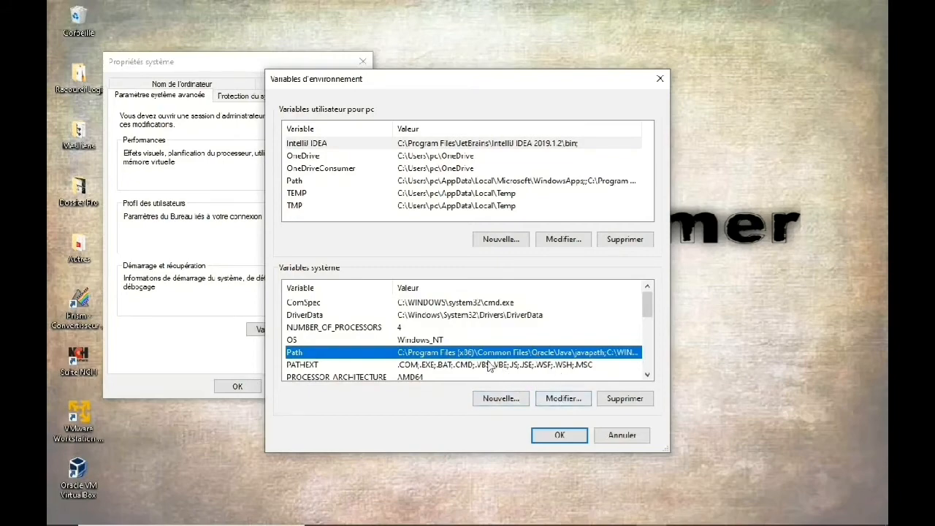
click(573, 397)
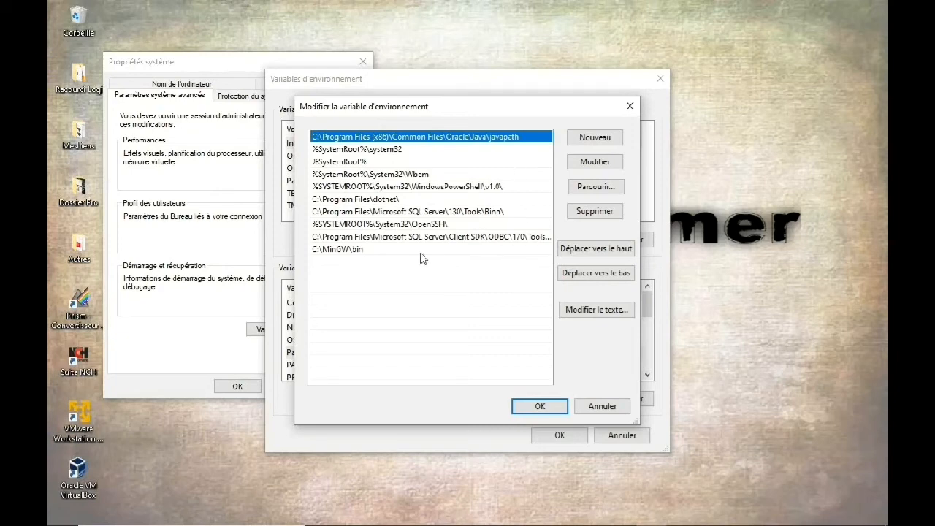
click(593, 139)
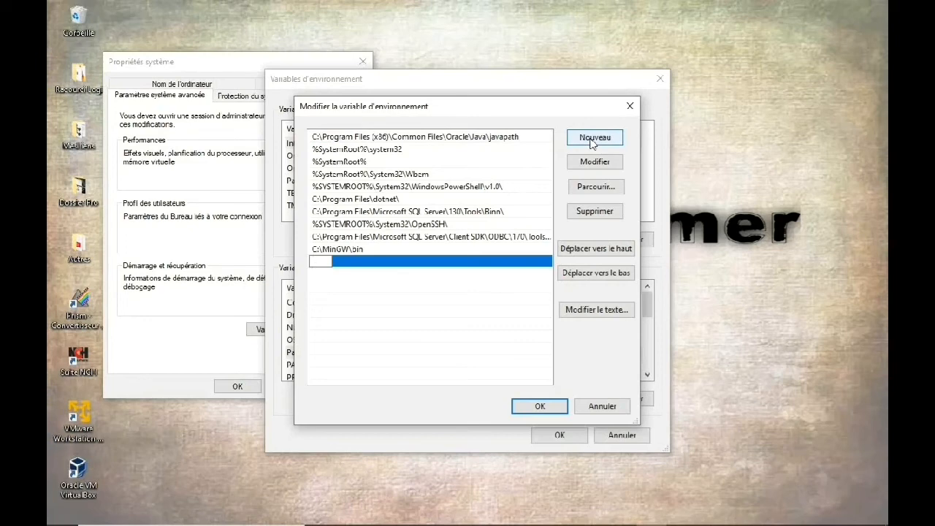
key(ctrl+v)
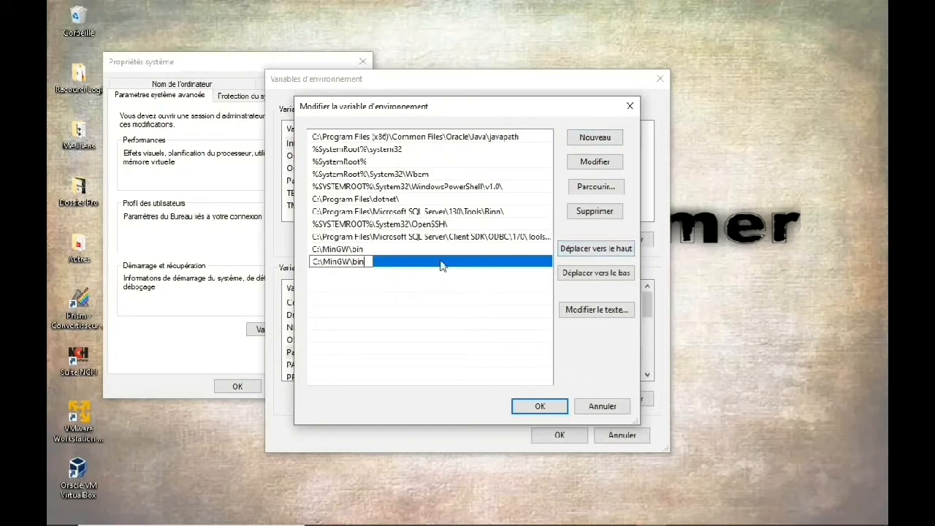
click(539, 407)
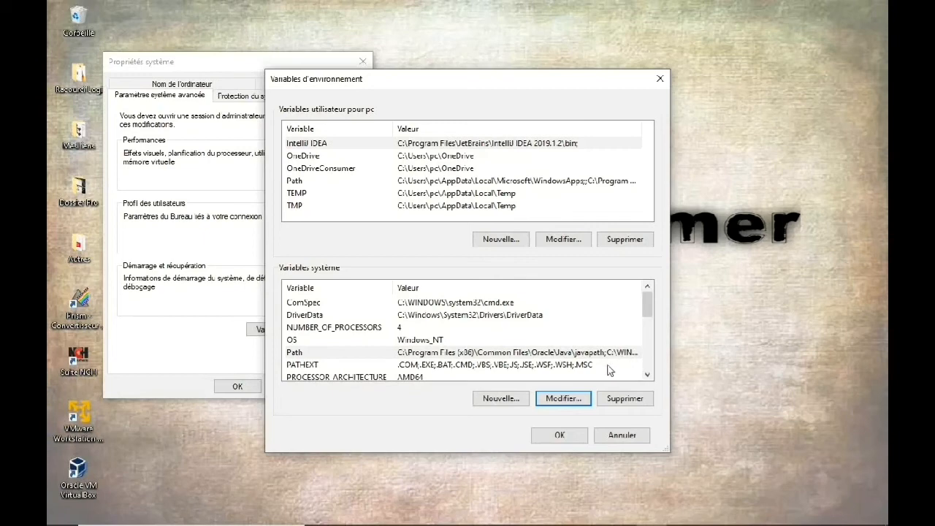
Step: Reopen the system Path variable for editing and delete the last, duplicate C:\MinGW\bin entry
click(369, 355)
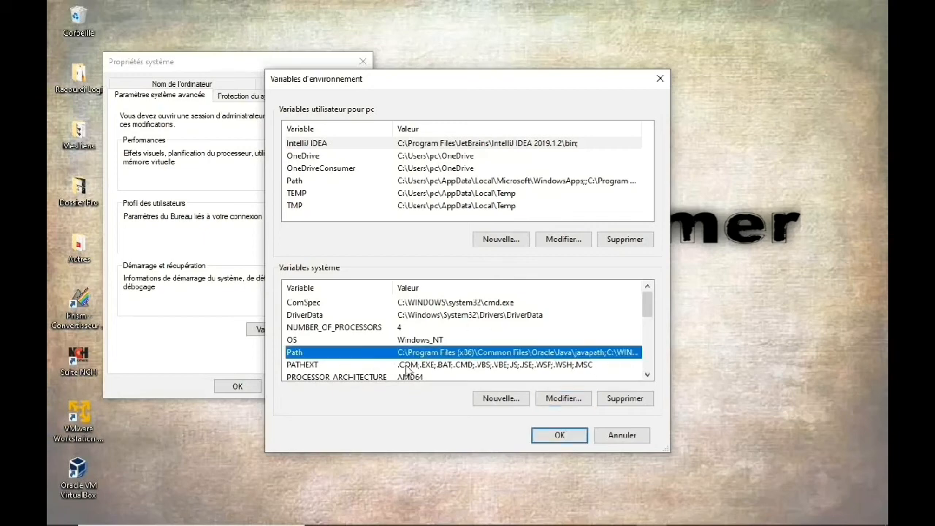
click(561, 403)
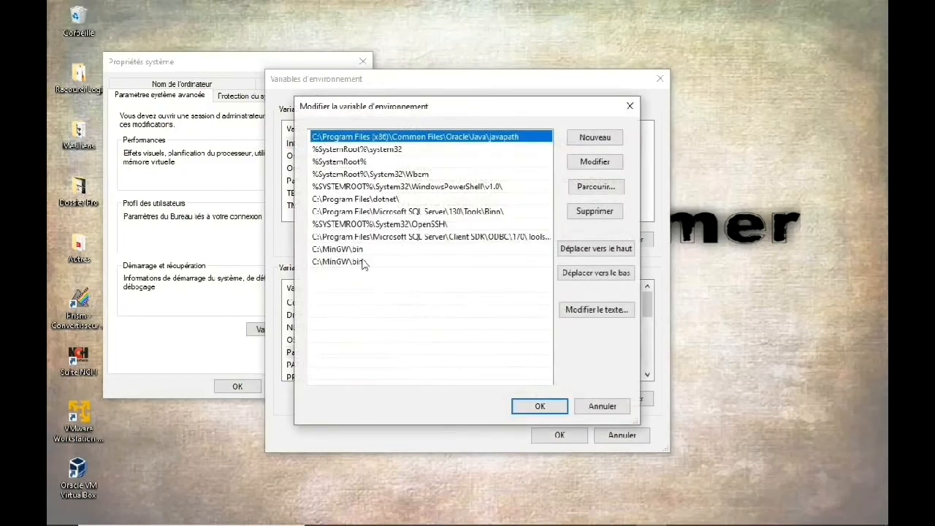
click(370, 263)
click(579, 210)
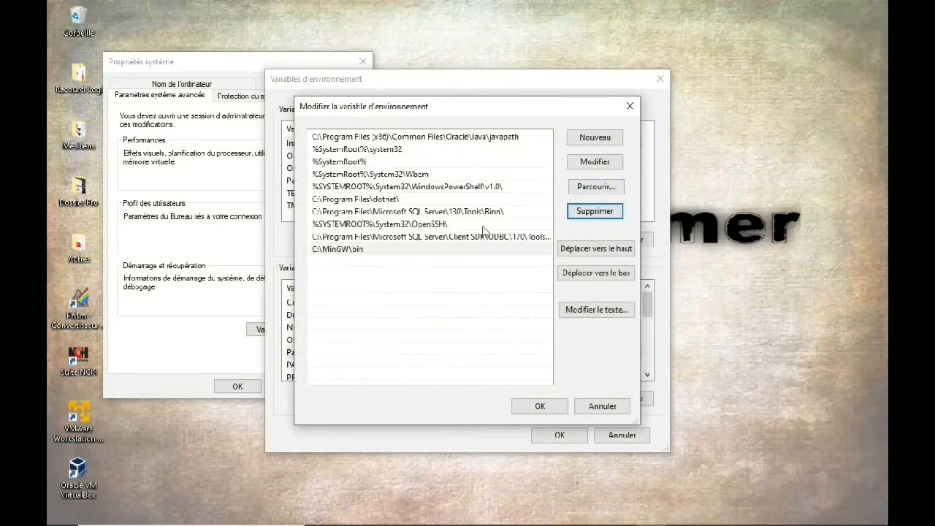
click(605, 140)
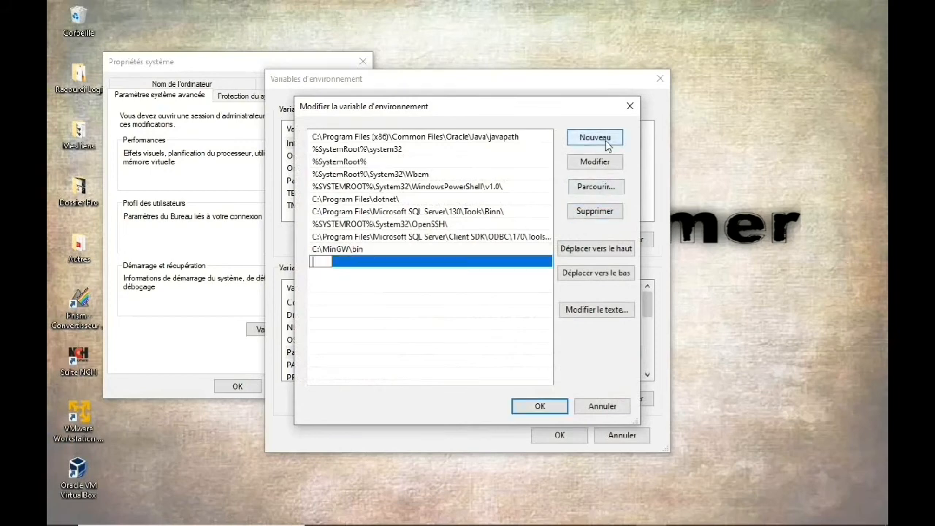
key(ctrl+v)
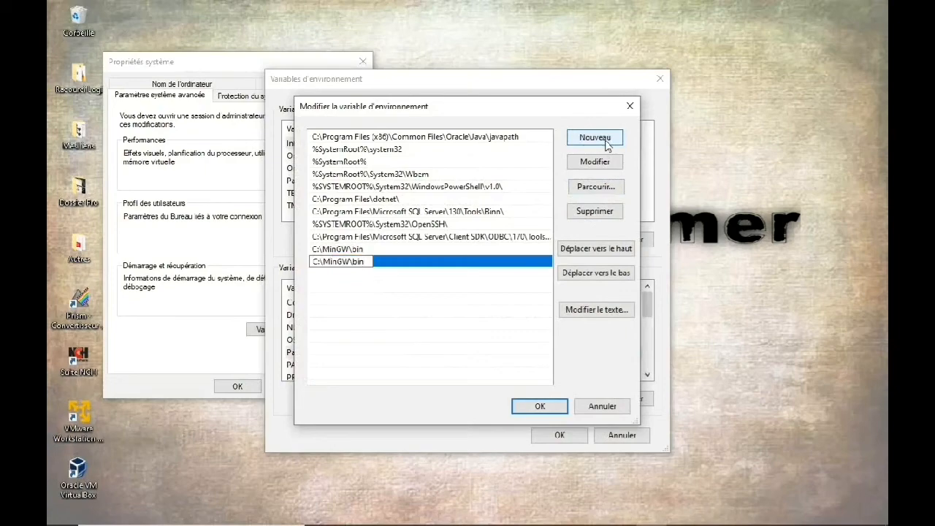
key(BackSpace)
key(BackSpace)
key(BackSpace)
key(BackSpace)
key(BackSpace)
key(BackSpace)
key(BackSpace)
key(BackSpace)
key(BackSpace)
key(BackSpace)
key(BackSpace)
key(BackSpace)
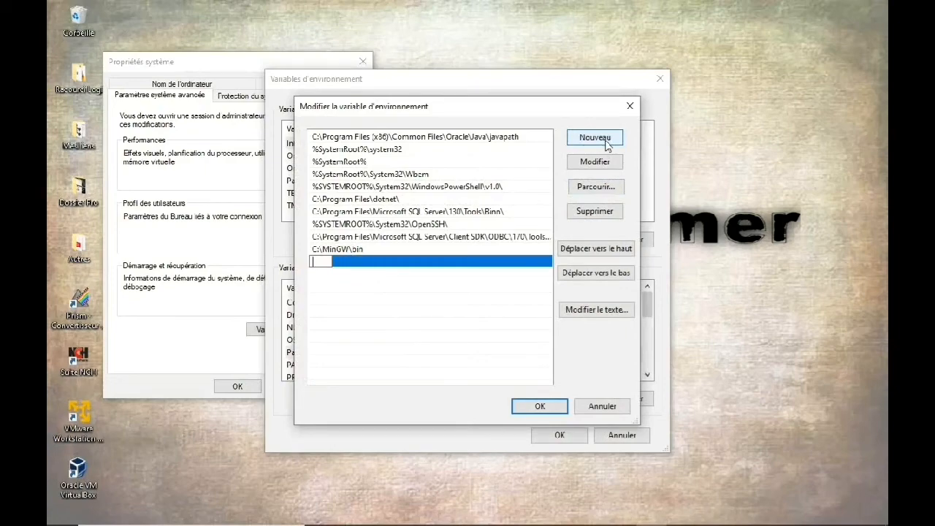
Step: Accept the Path entries and close the environment variables and system properties dialogs with their settings saved
click(540, 407)
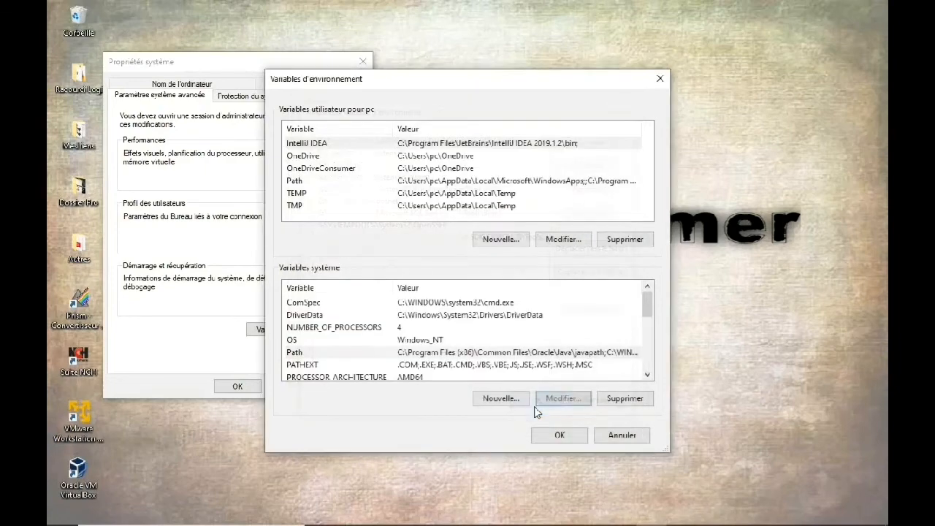
click(560, 437)
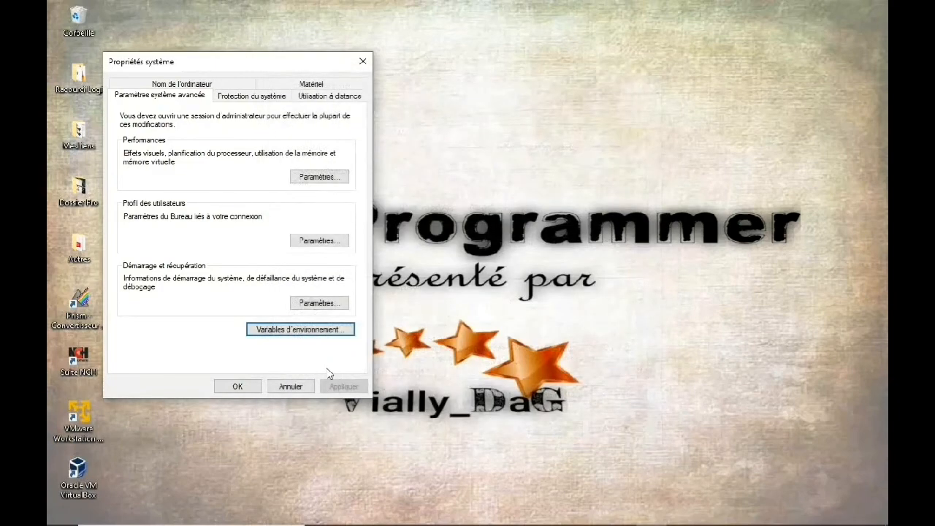
click(237, 387)
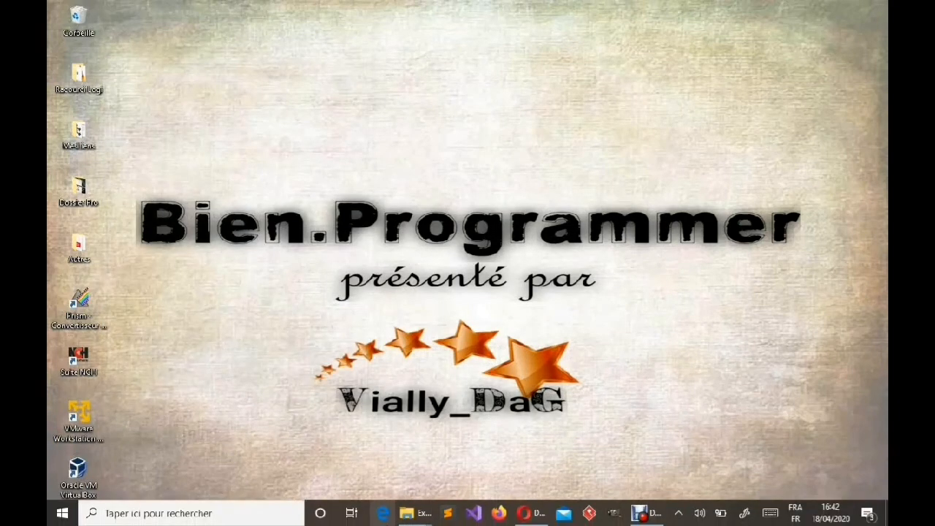
Step: Open the command prompt from the Windows search, run gcc to check that the compiler is recognized, and minimize the window
click(232, 514)
text(cm)
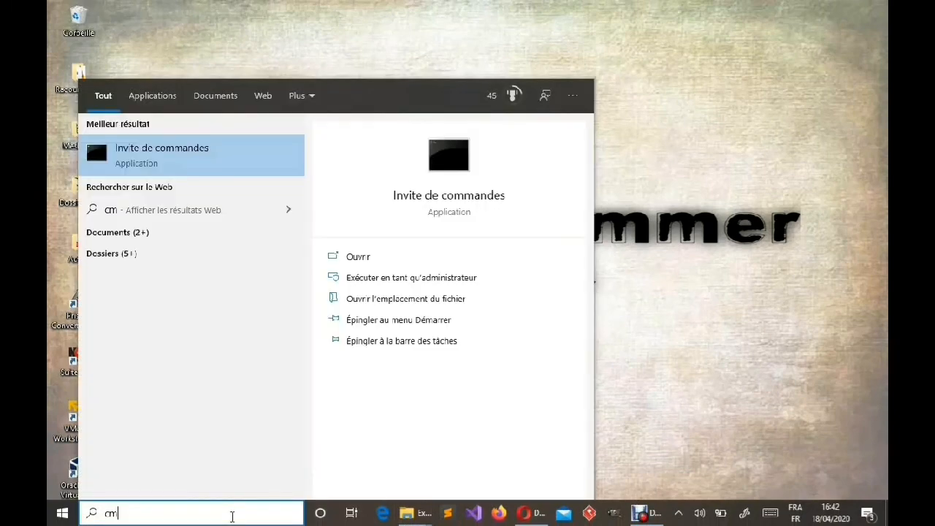
key(Return)
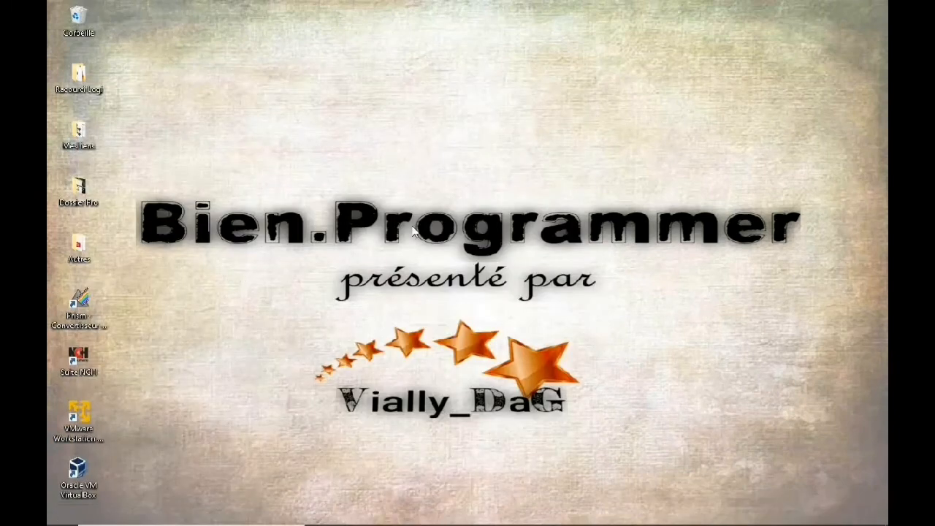
text(gcc)
key(Return)
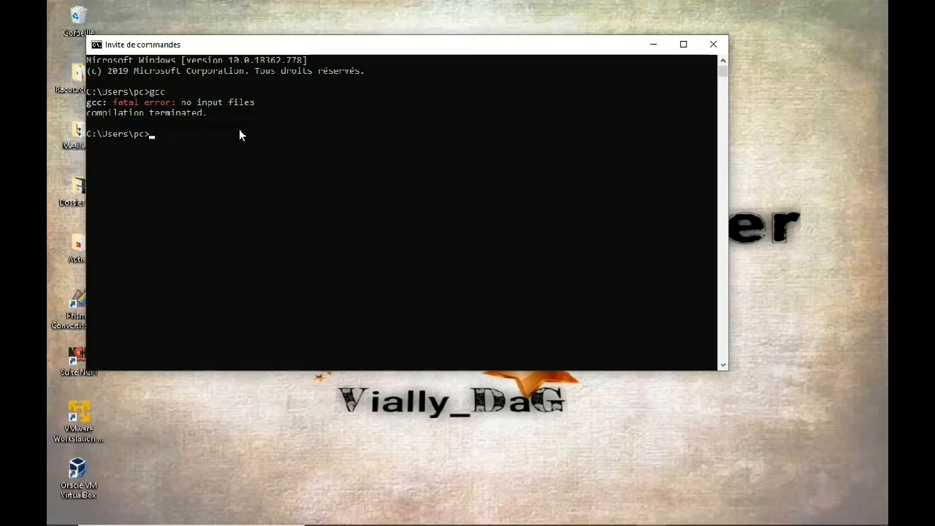
click(658, 44)
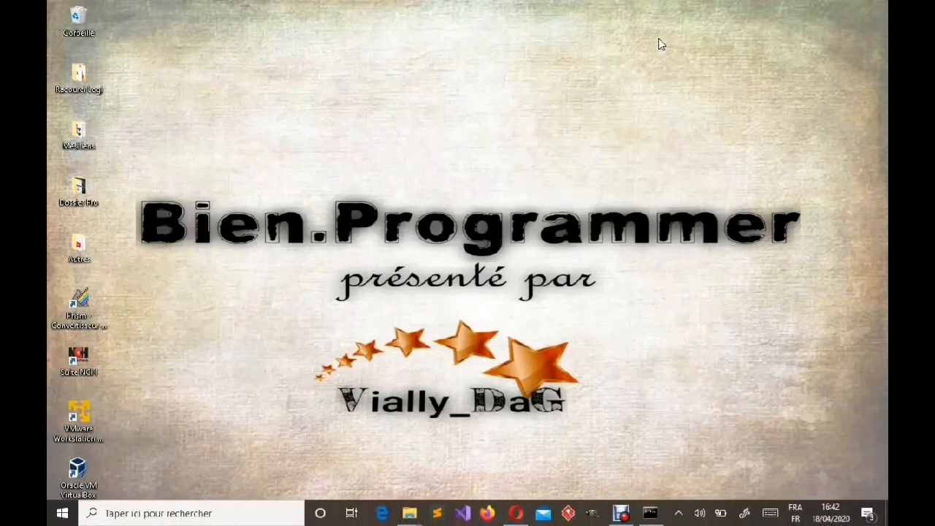